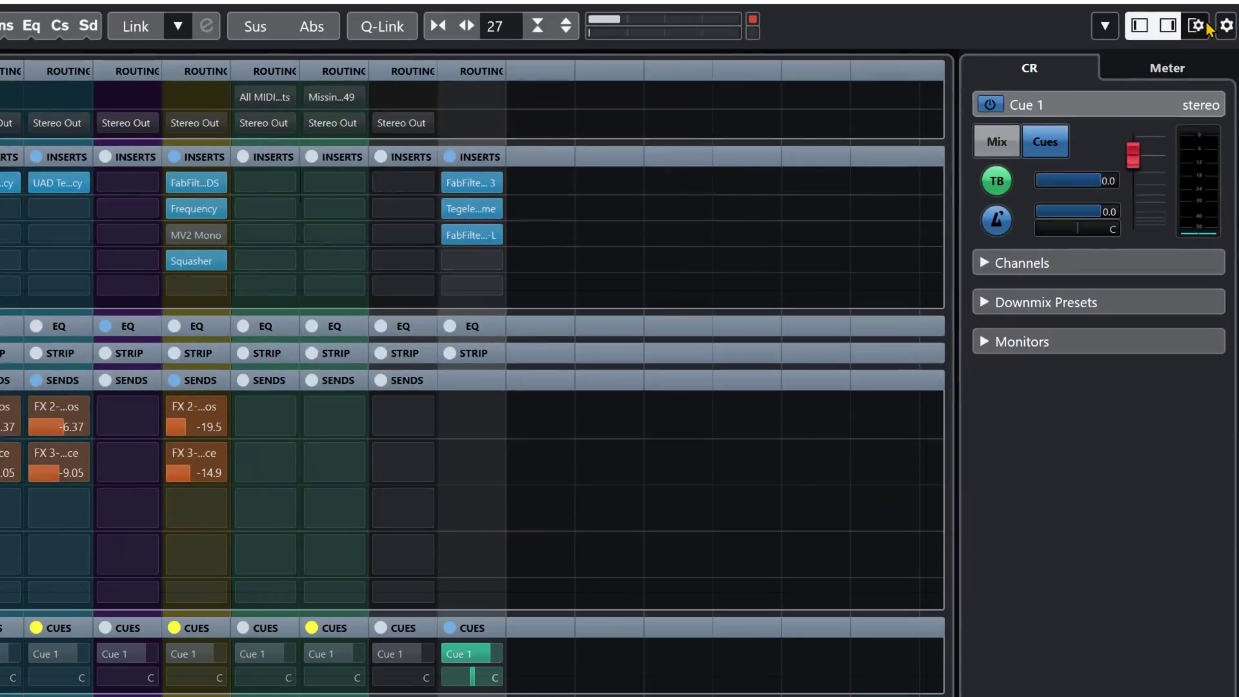
Check the MixConsole toolbar for the State Buttons and bypass the inserts, EQs, channel strips and sends of all channels.
left_click(1229, 24)
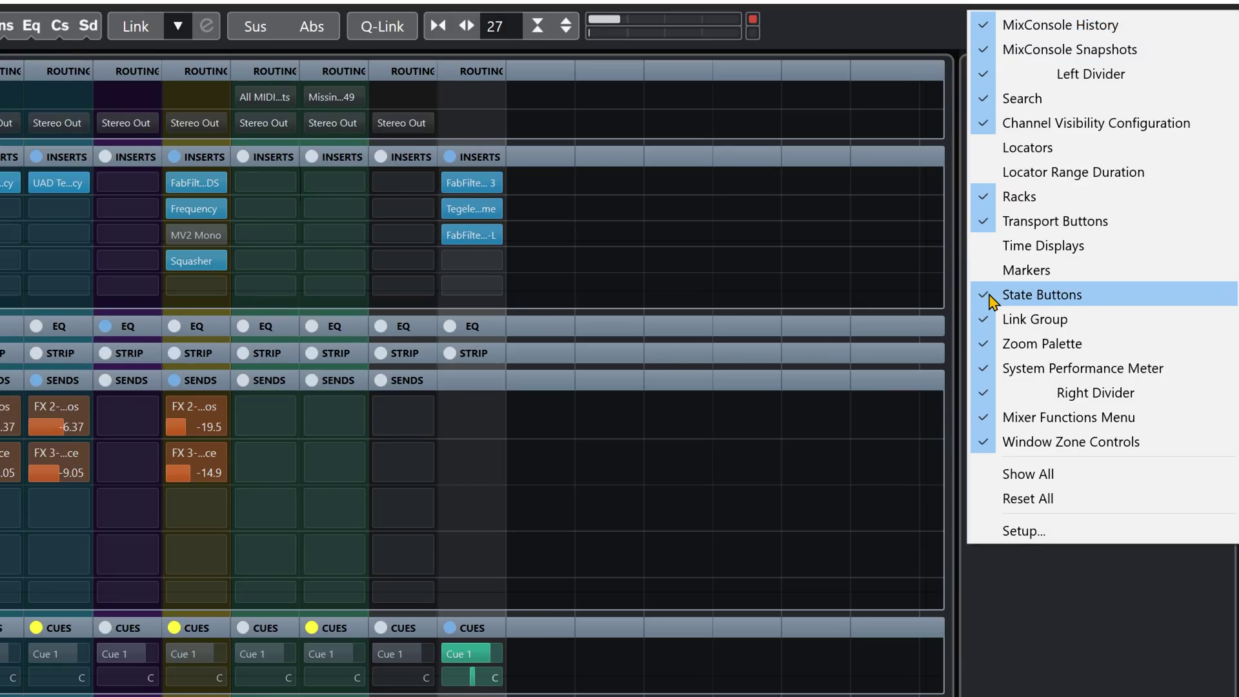
key("Escape")
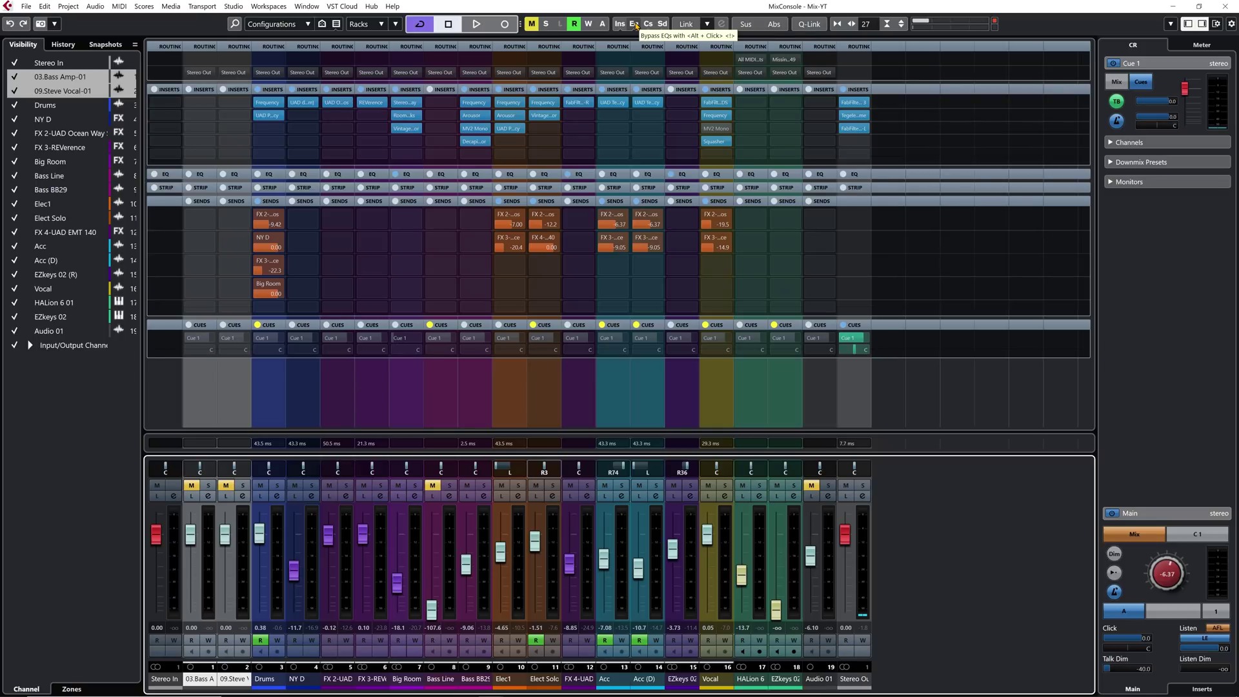
left_click(619, 24, "alt")
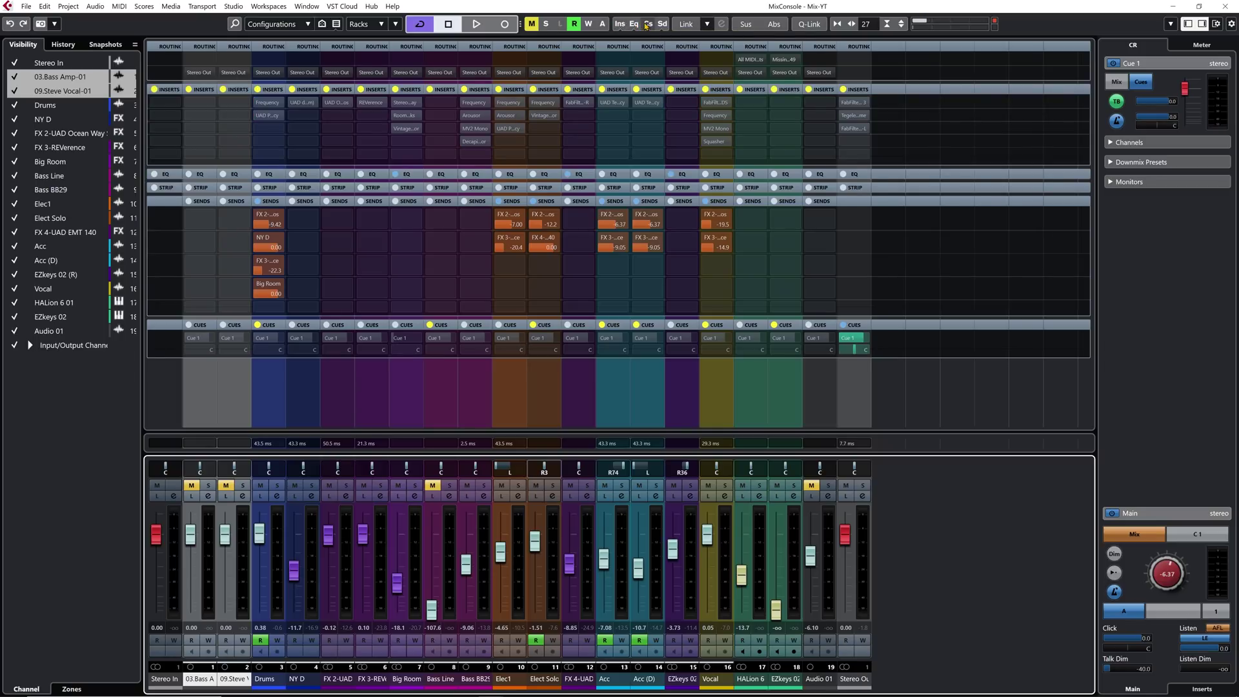
left_click(639, 24, "alt")
left_click(647, 25, "alt")
left_click(661, 26, "alt")
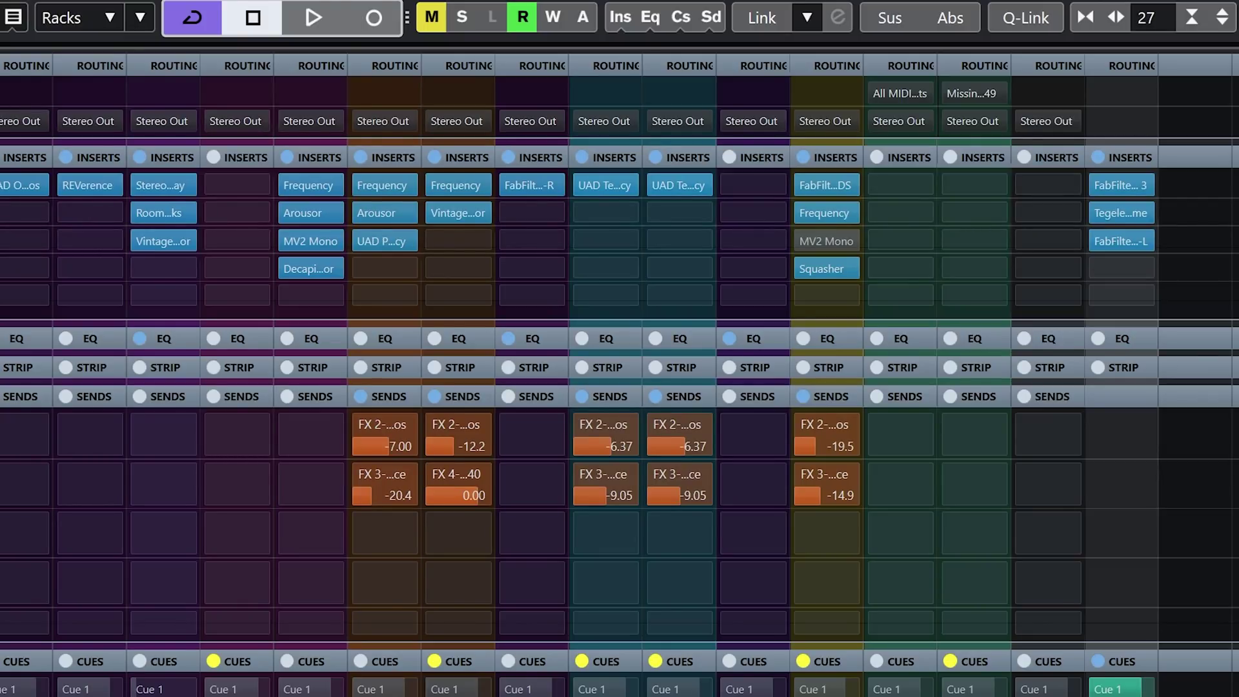
Start playback and bypass the inserts, EQs, channel strips and sends on all channels while listening.
key("space")
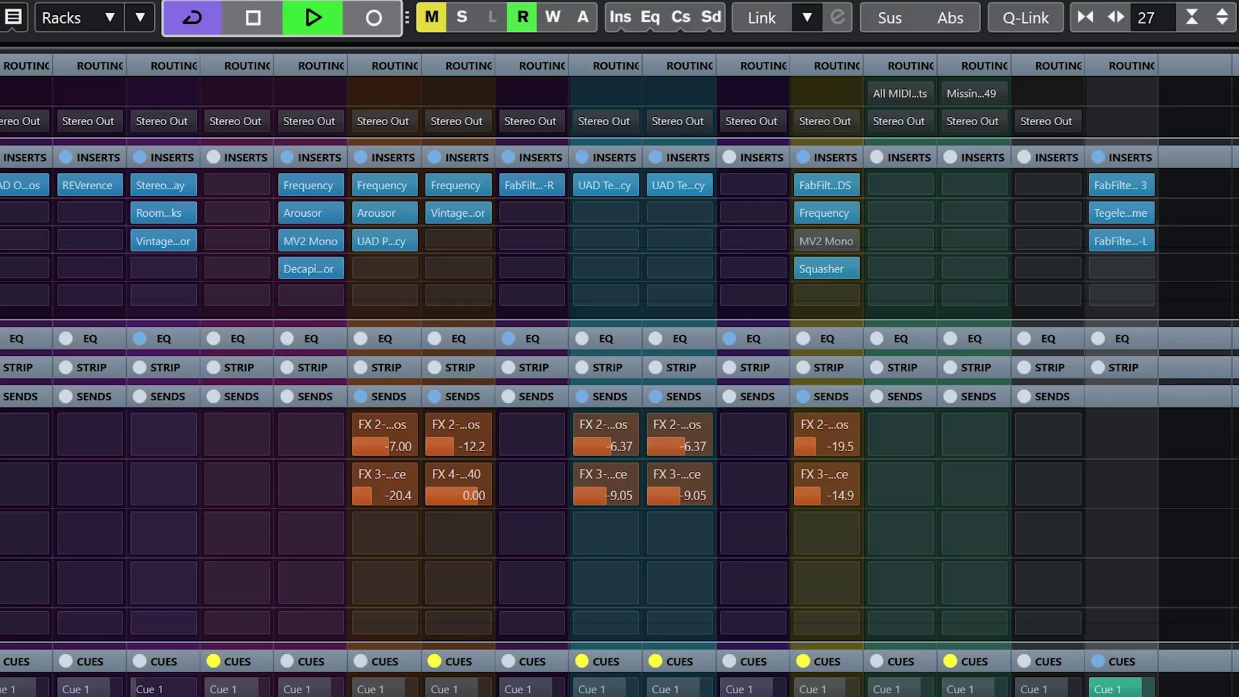
left_click(623, 19, "alt")
left_click(650, 19, "alt")
left_click(681, 20, "alt")
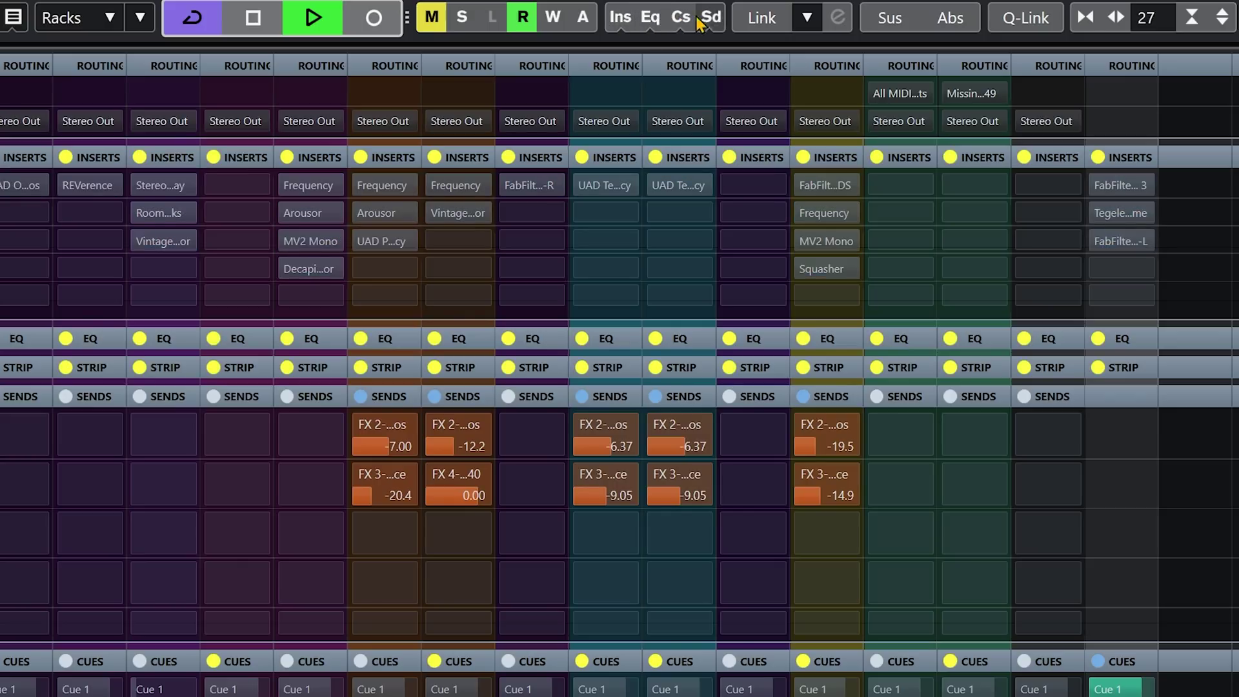
left_click(711, 20, "alt")
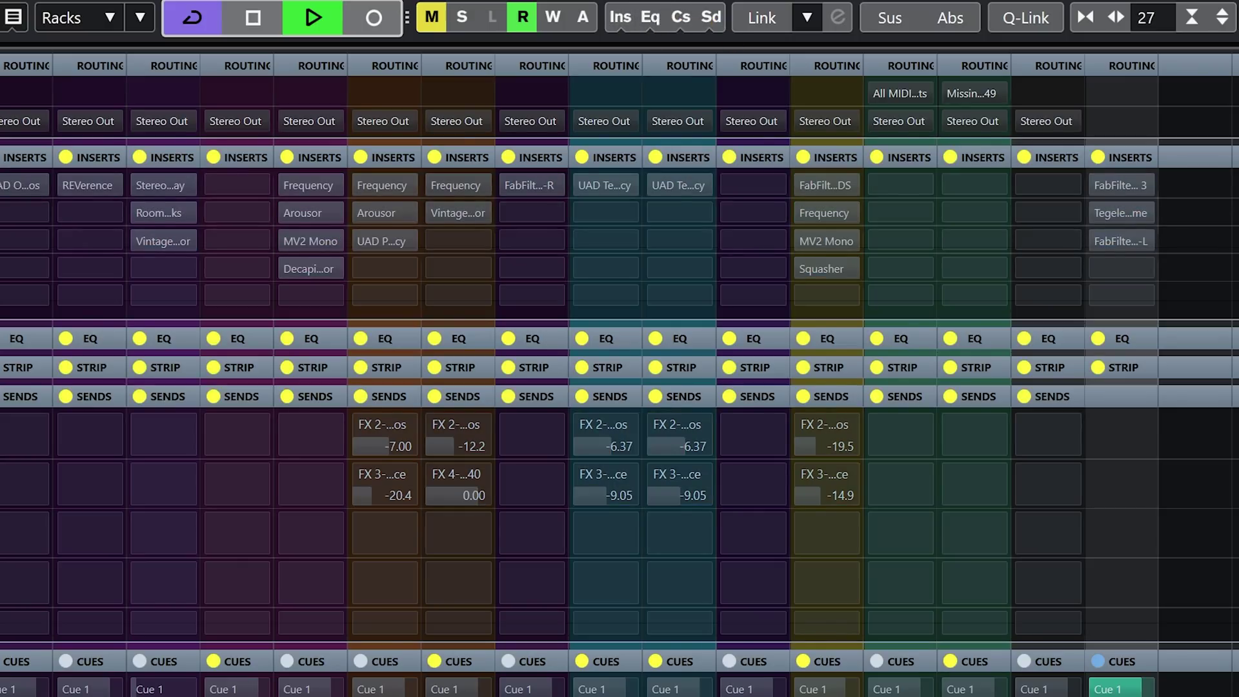
Reactivate the sends, channel strips, EQs and inserts on all channels during playback and stop the transport.
left_click(711, 22, "alt")
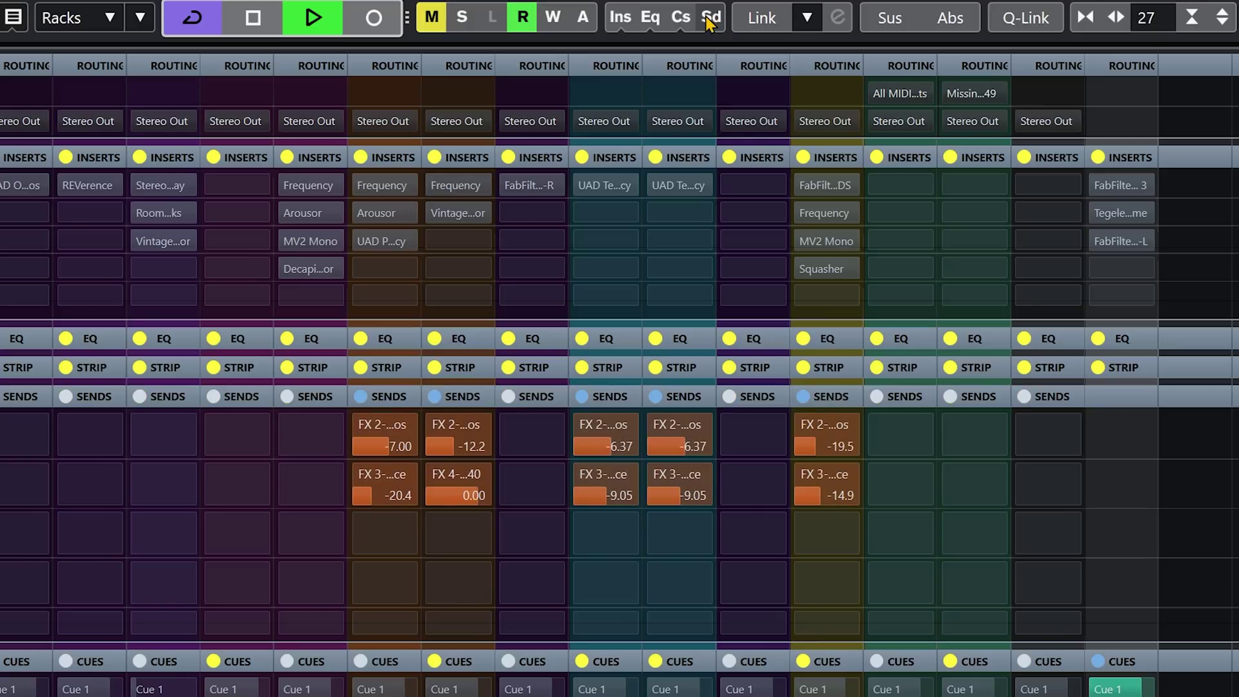
left_click(681, 20, "alt")
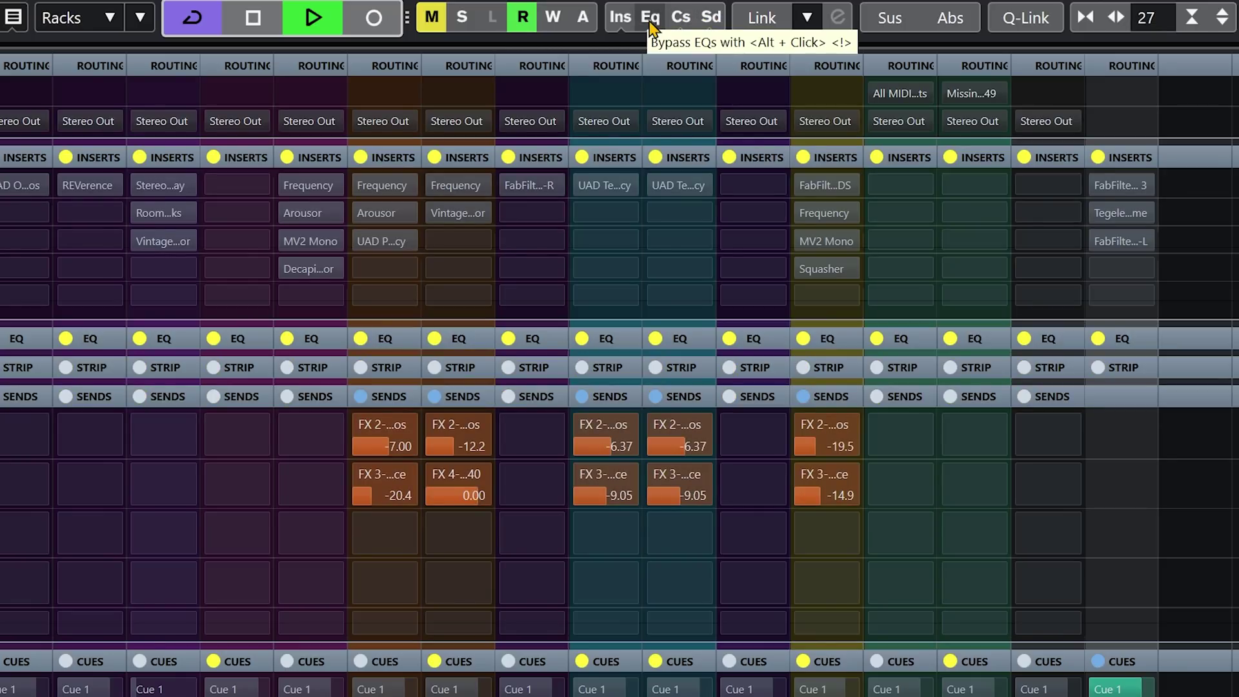
left_click(650, 23, "alt")
left_click(621, 17, "alt")
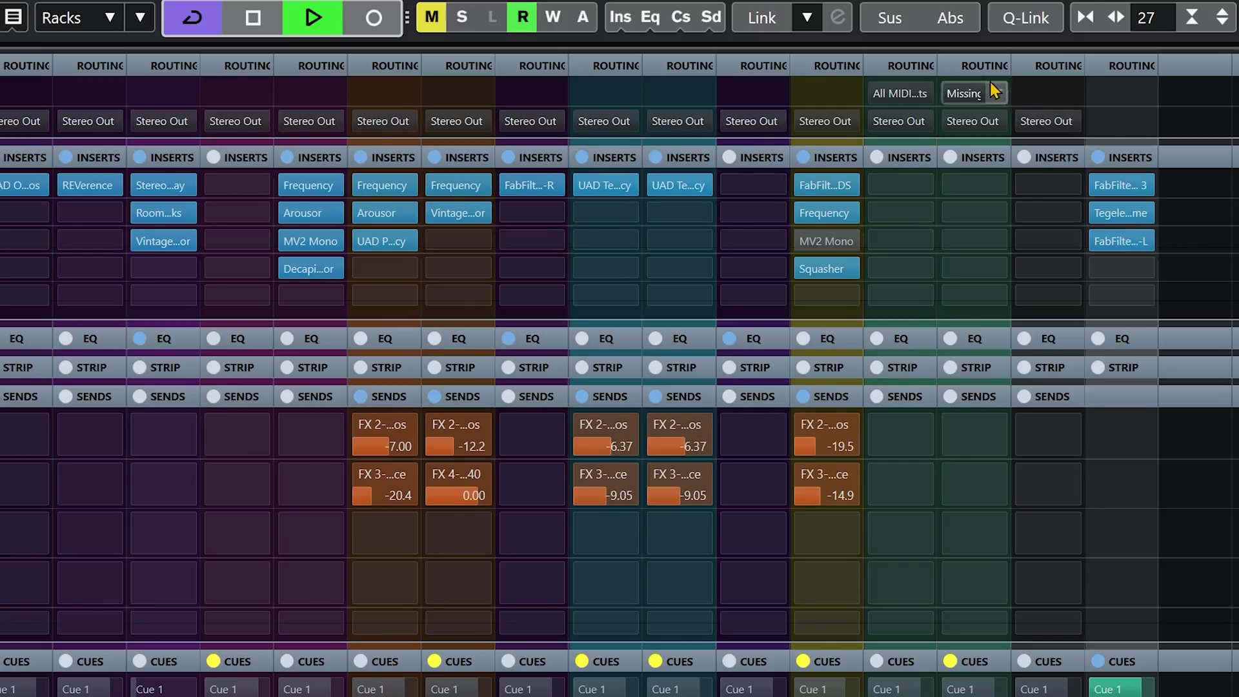
key("space")
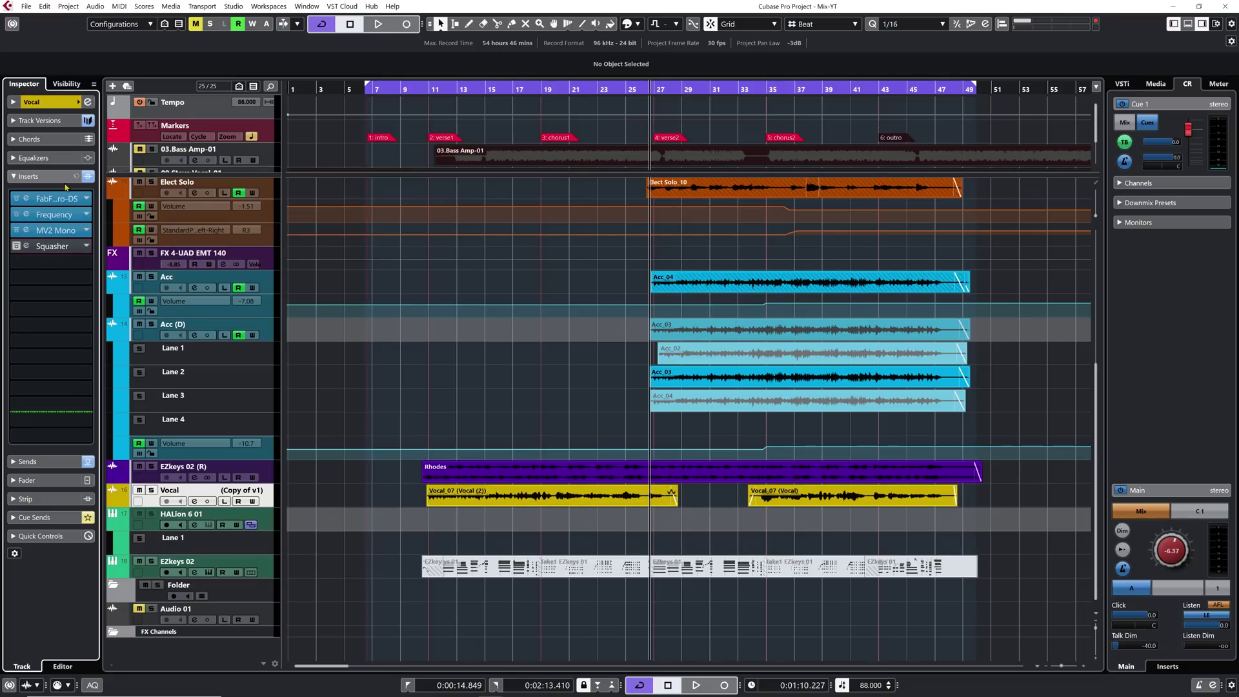
Select both events on the Vocal track and open Direct Offline Processing for them.
left_click(555, 497)
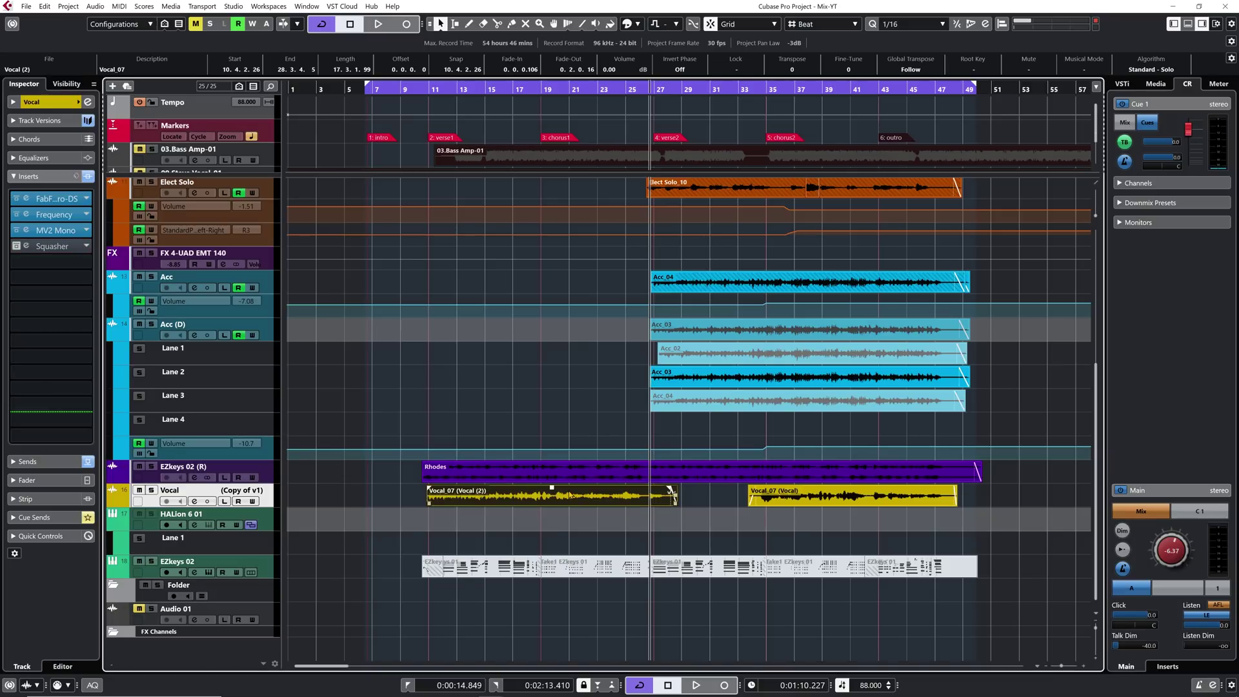
left_click_drag(811, 521, 625, 491)
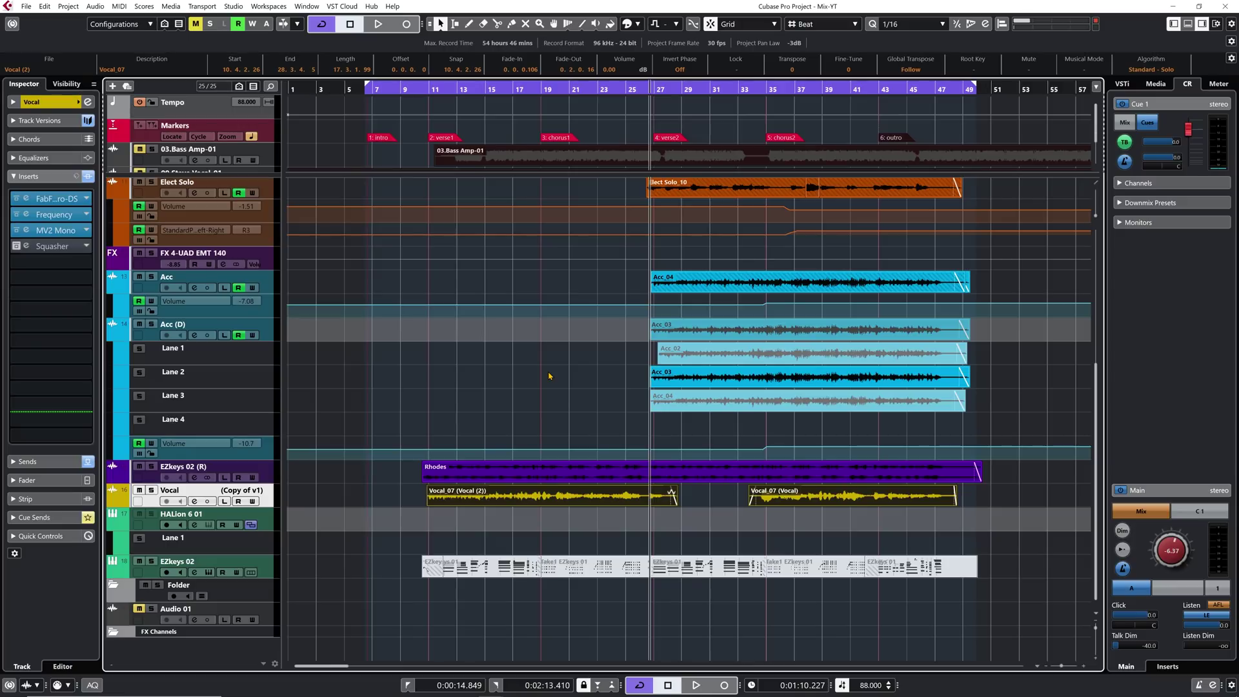
key("F7")
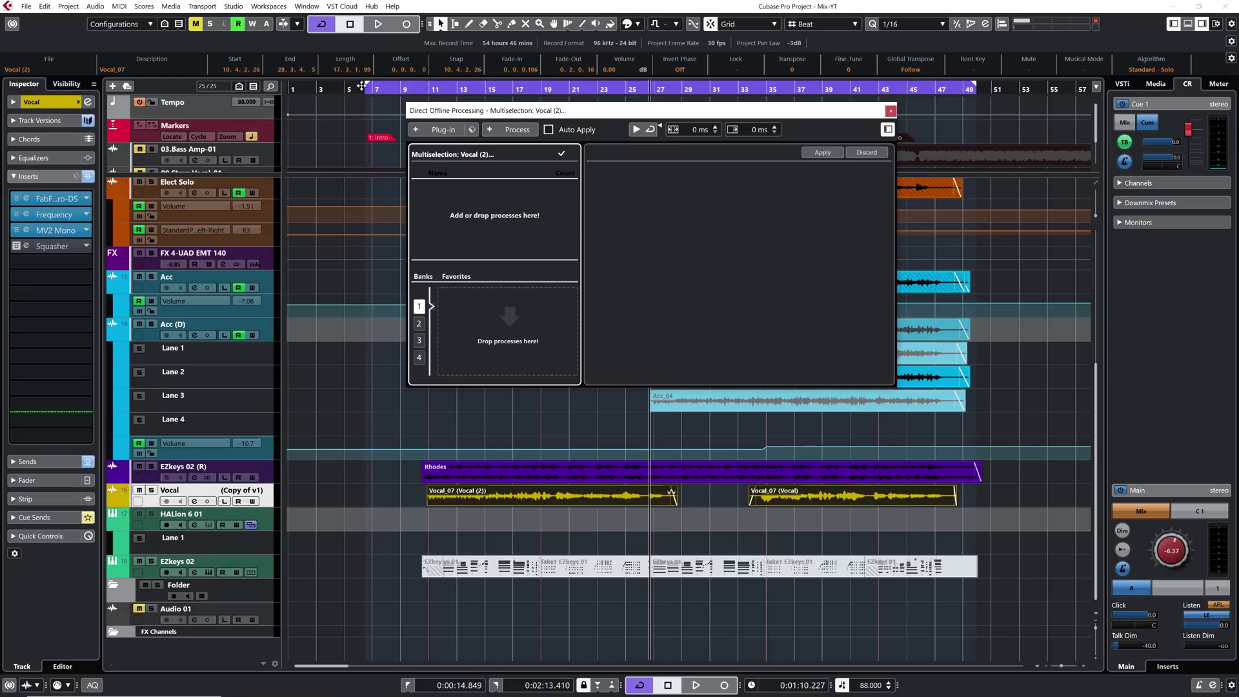
Copy the Vocal track's FabFilter Pro-DS, Frequency and MV2 Mono inserts into Direct Offline Processing, proceeding without keeping the VariAudio data.
left_click_drag(55, 198, 549, 196)
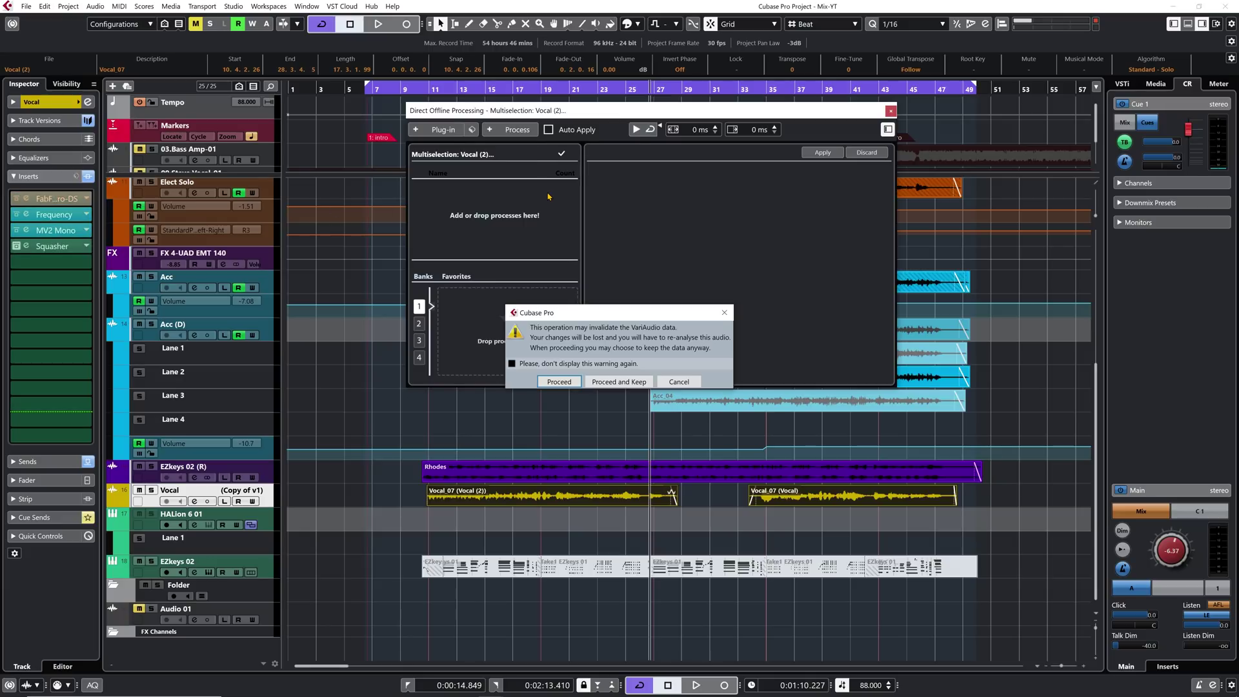
left_click(558, 381)
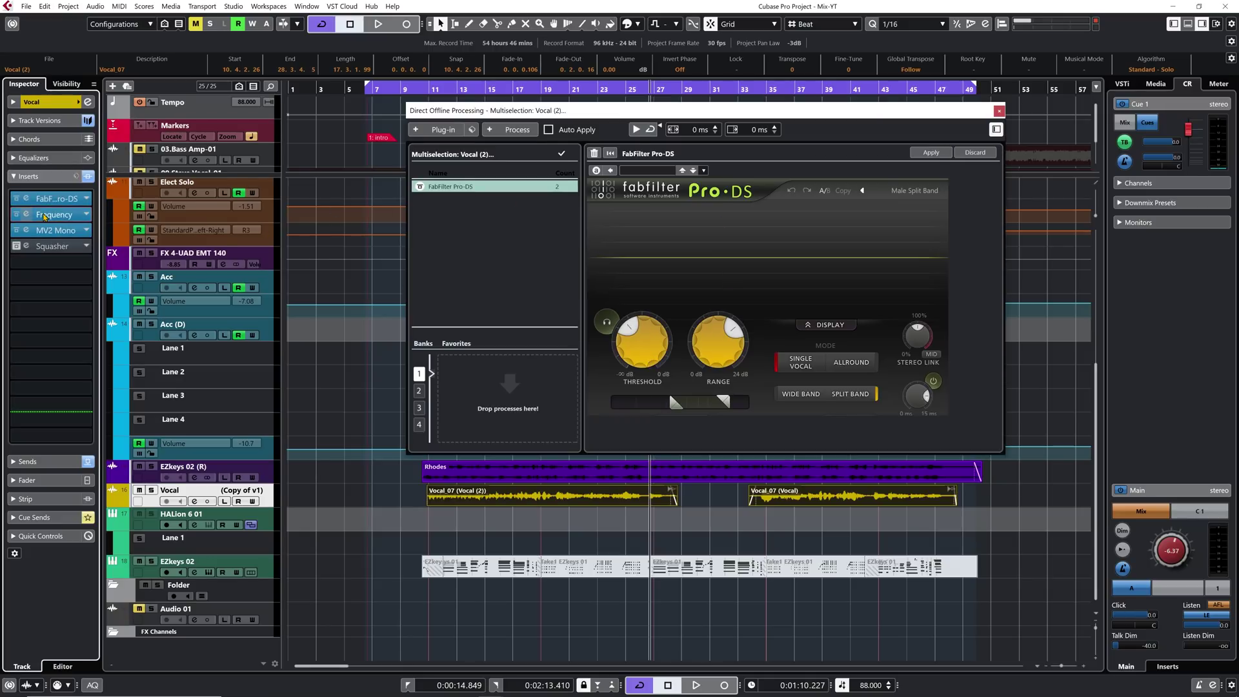
left_click_drag(44, 218, 494, 253)
left_click_drag(58, 237, 493, 223)
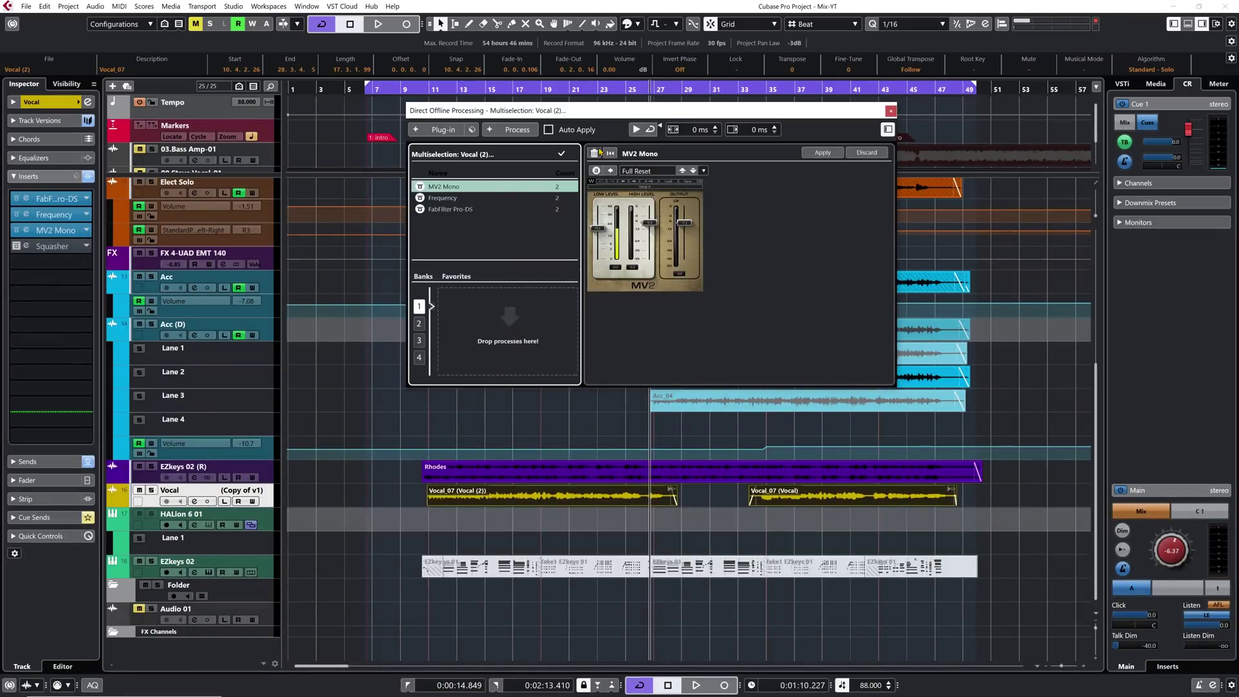
Remove the MV2 Mono, Frequency and FabFilter Pro-DS processes from the two Vocal events.
left_click(596, 153)
left_click(596, 153)
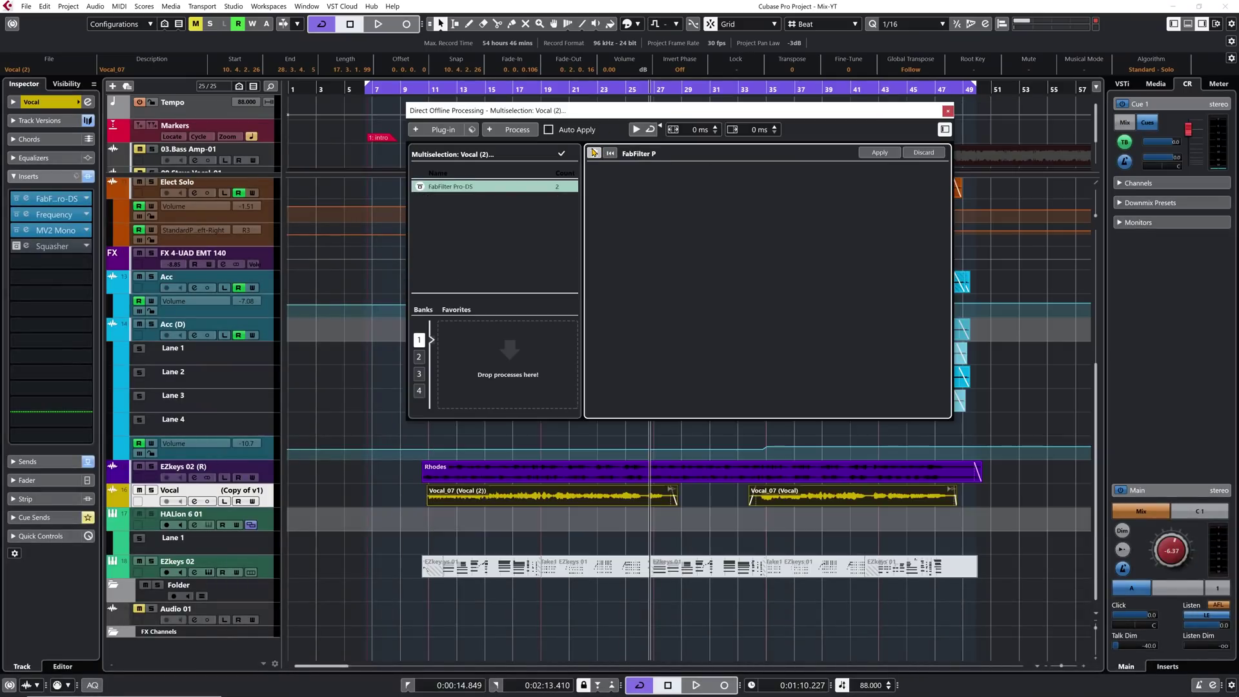
left_click(597, 153)
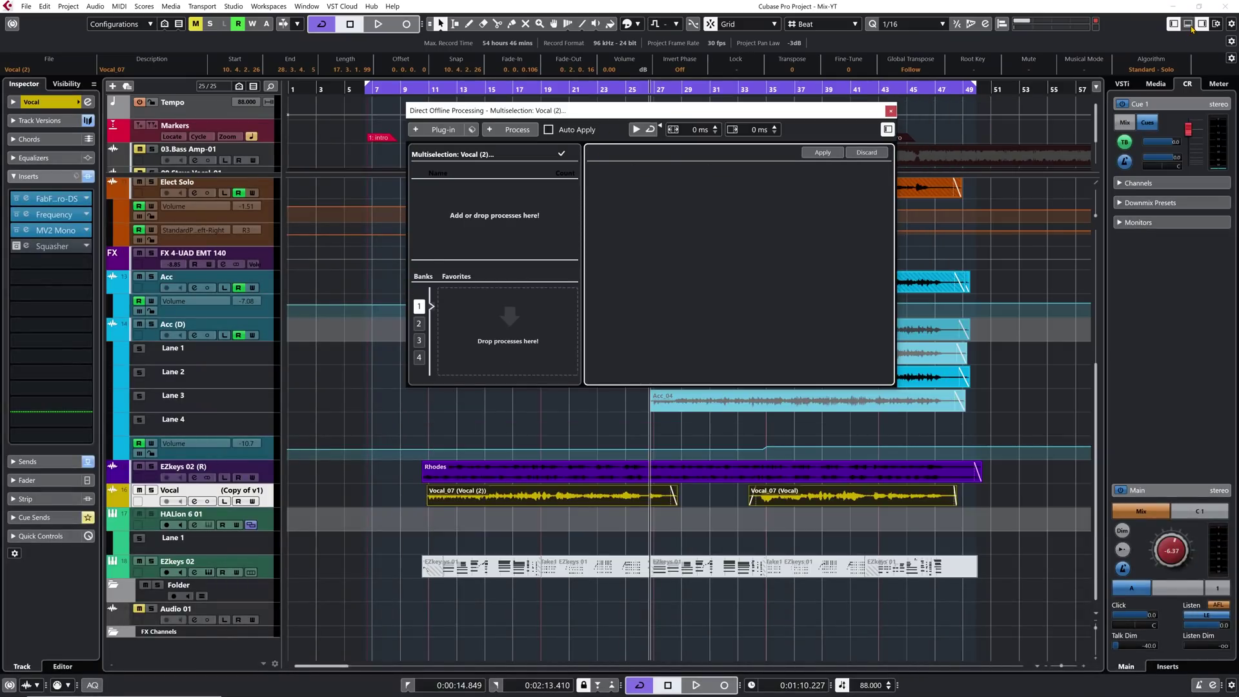
Show the MixConsole in the lower zone, reduce its height and display the inserts of the channels.
key("ctrl+e")
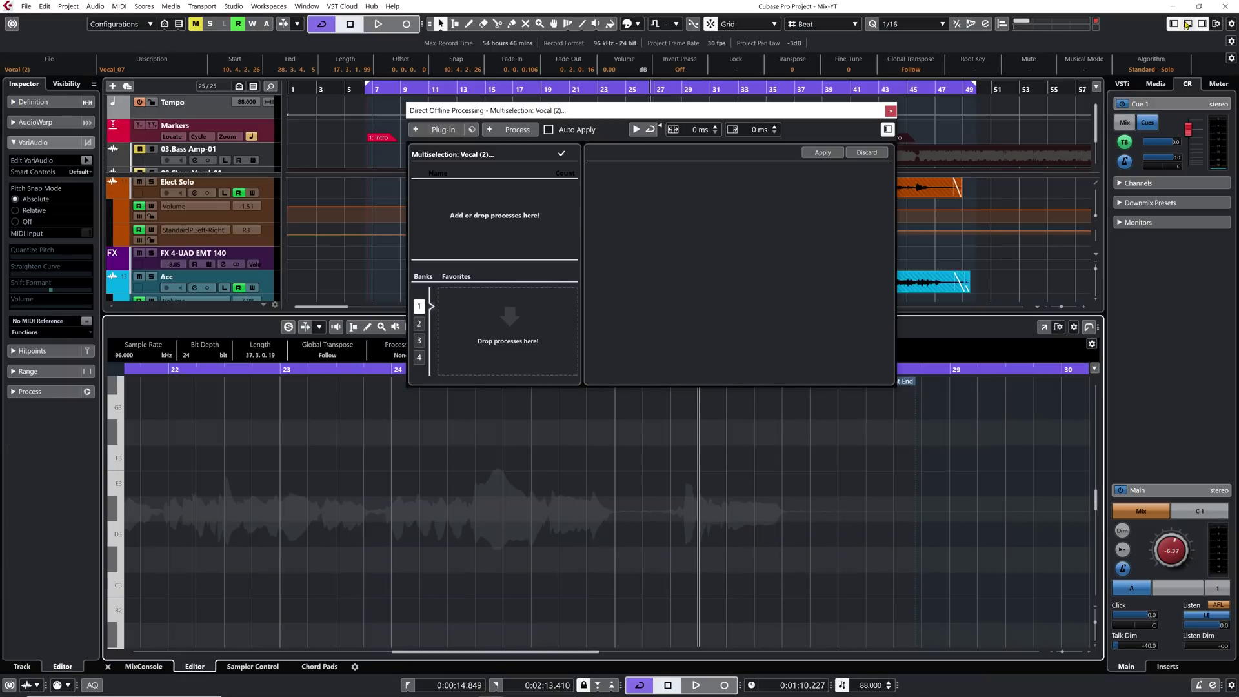
left_click(149, 667)
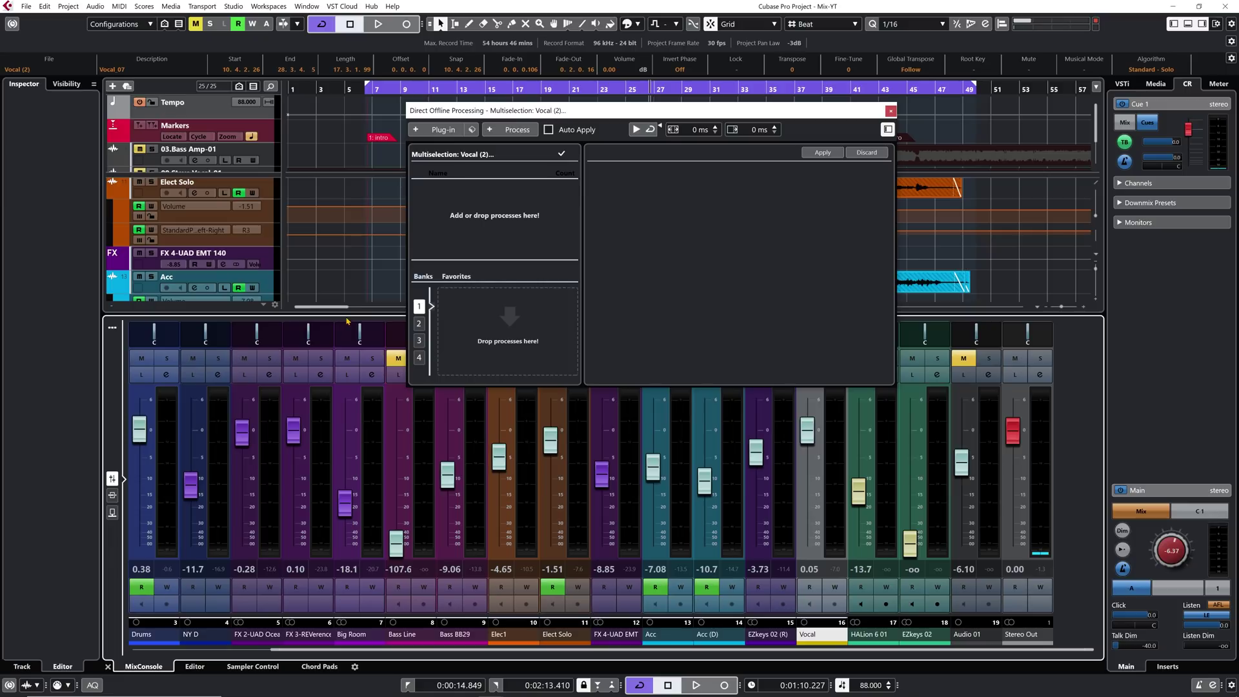
left_click_drag(345, 316, 346, 375)
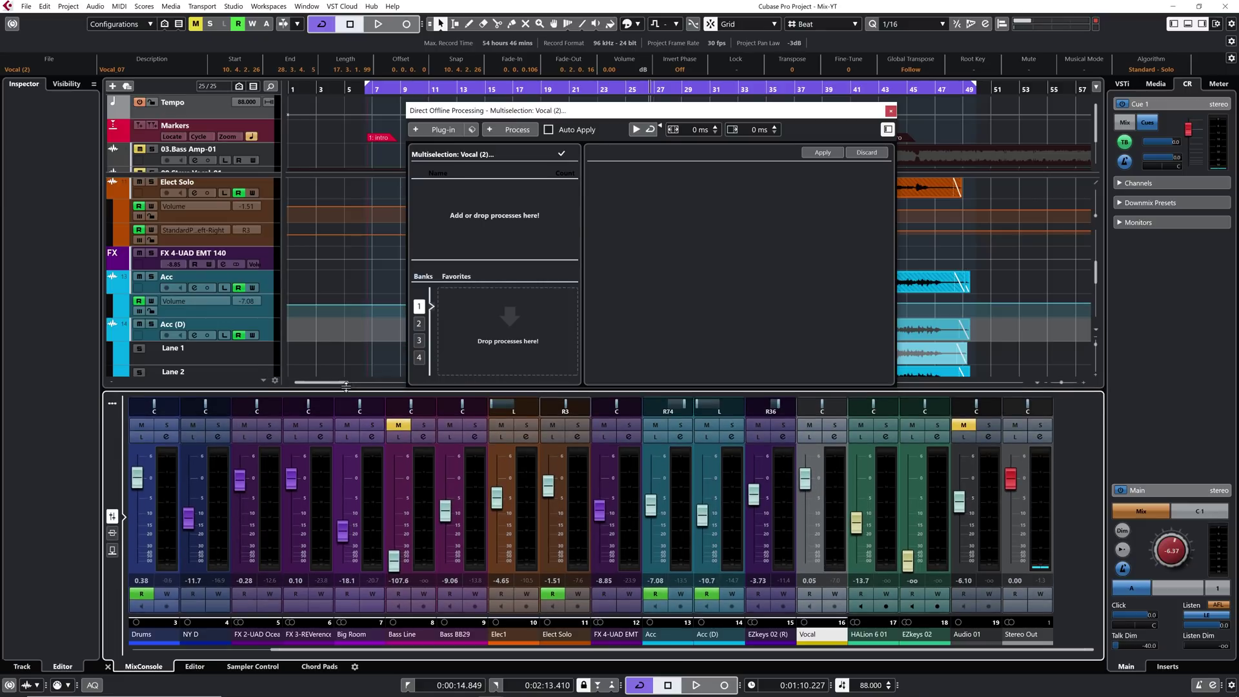
left_click(820, 644)
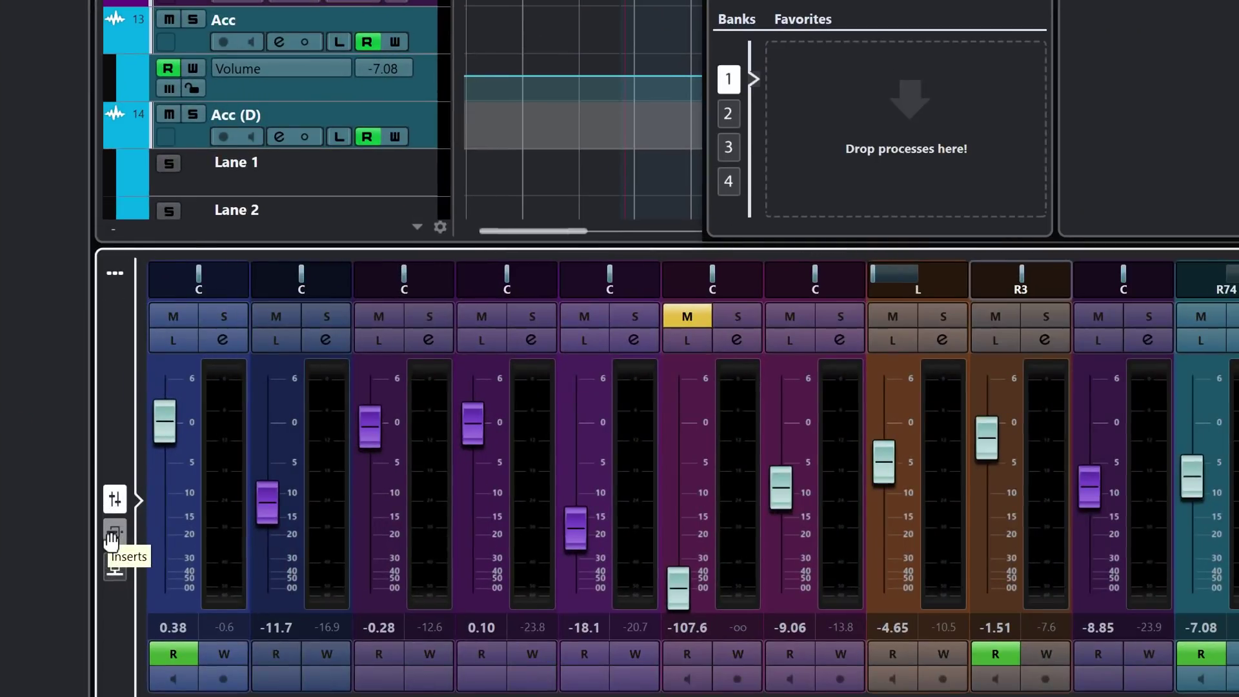
left_click(113, 536)
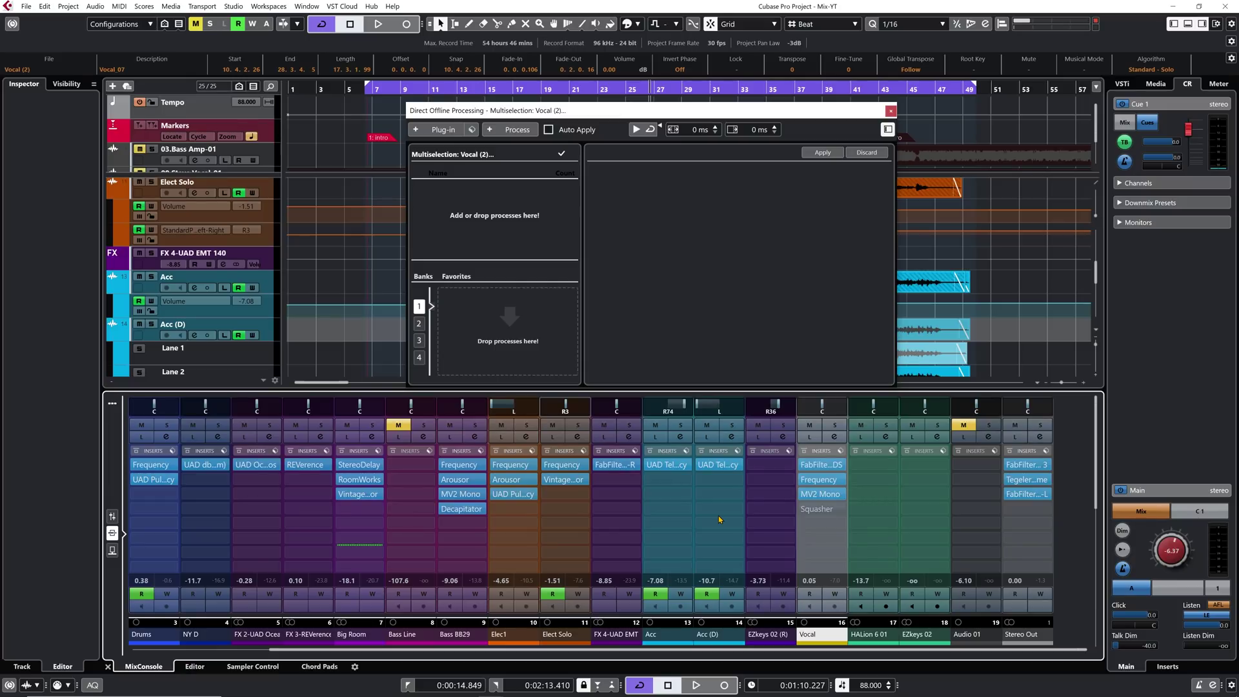
Copy the Vocal channel's whole insert chain into Direct Offline Processing for only the first Vocal event.
key("Escape")
left_click(605, 248)
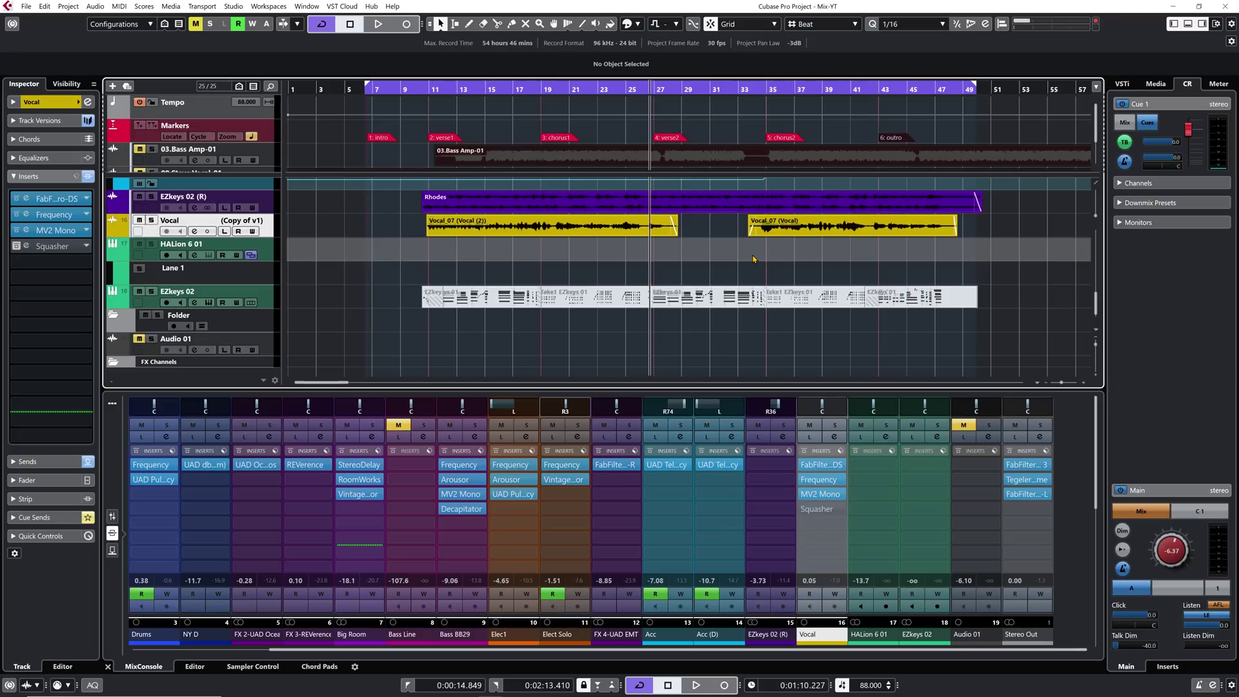
left_click(557, 233)
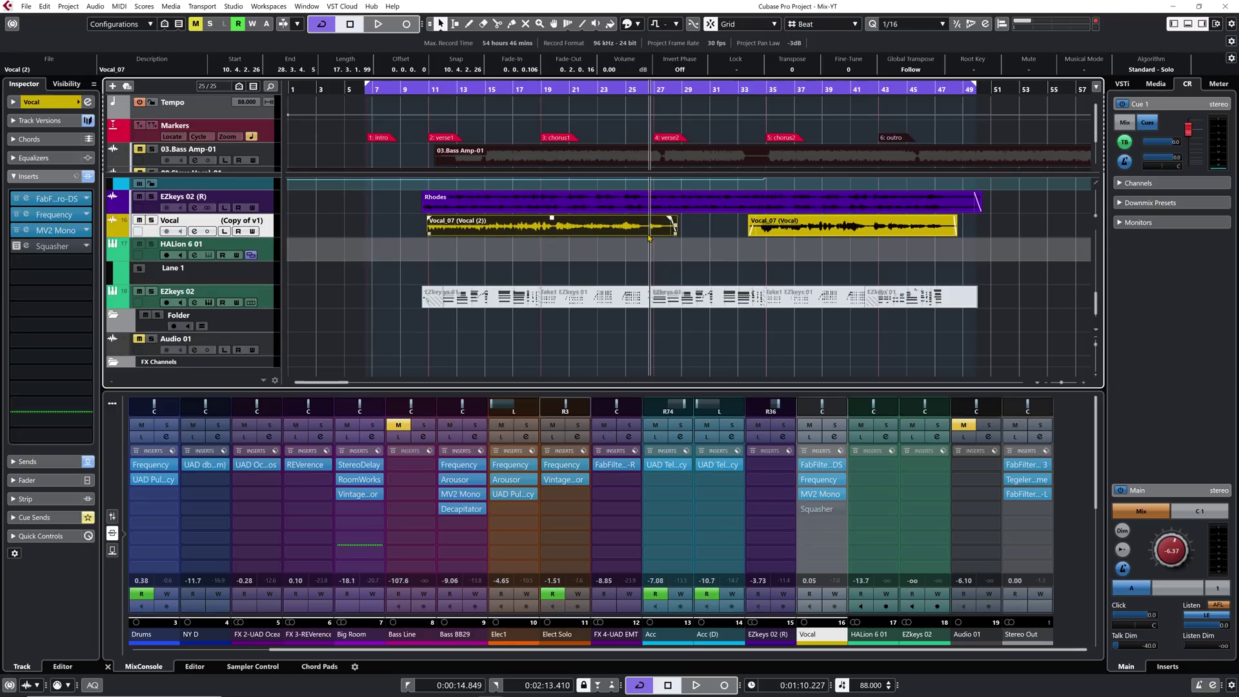
key("F7")
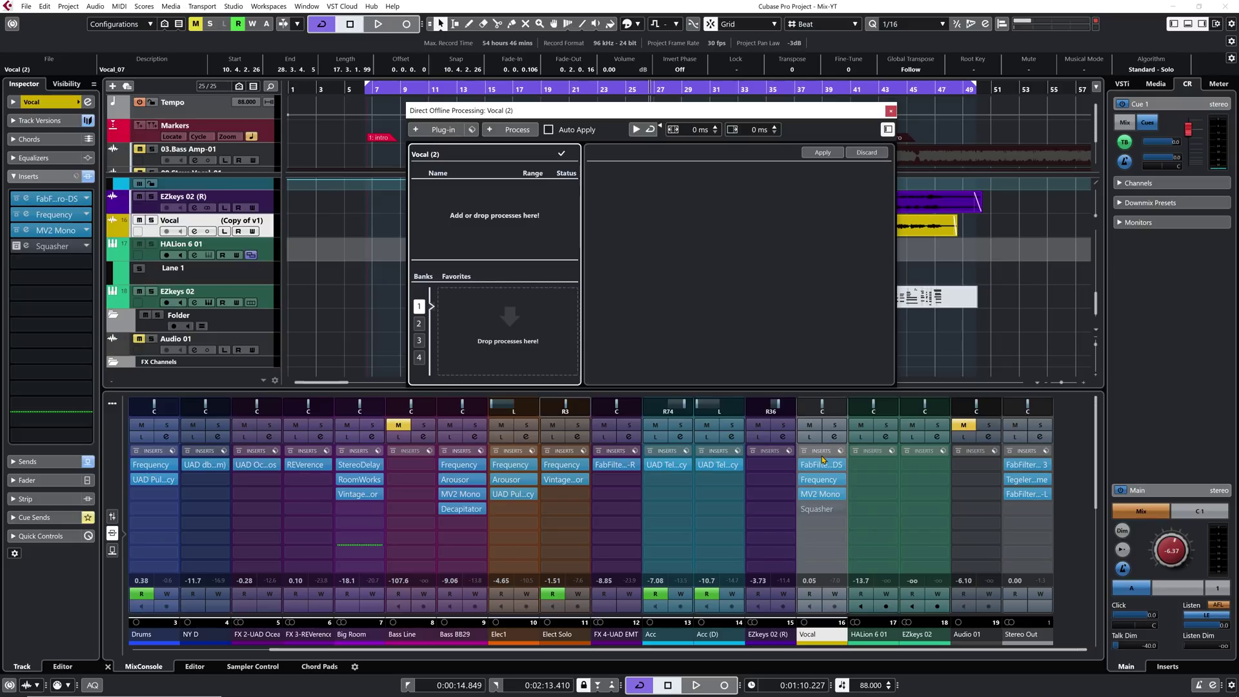
left_click_drag(827, 455, 502, 224)
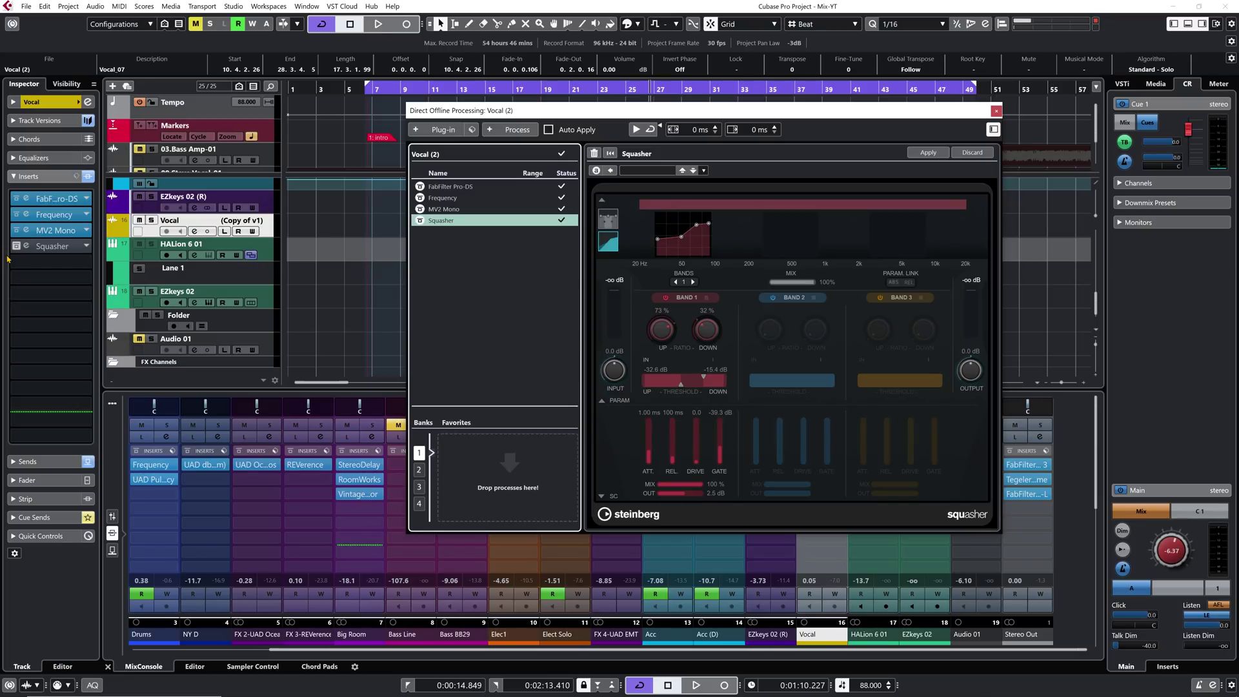
left_click(16, 198)
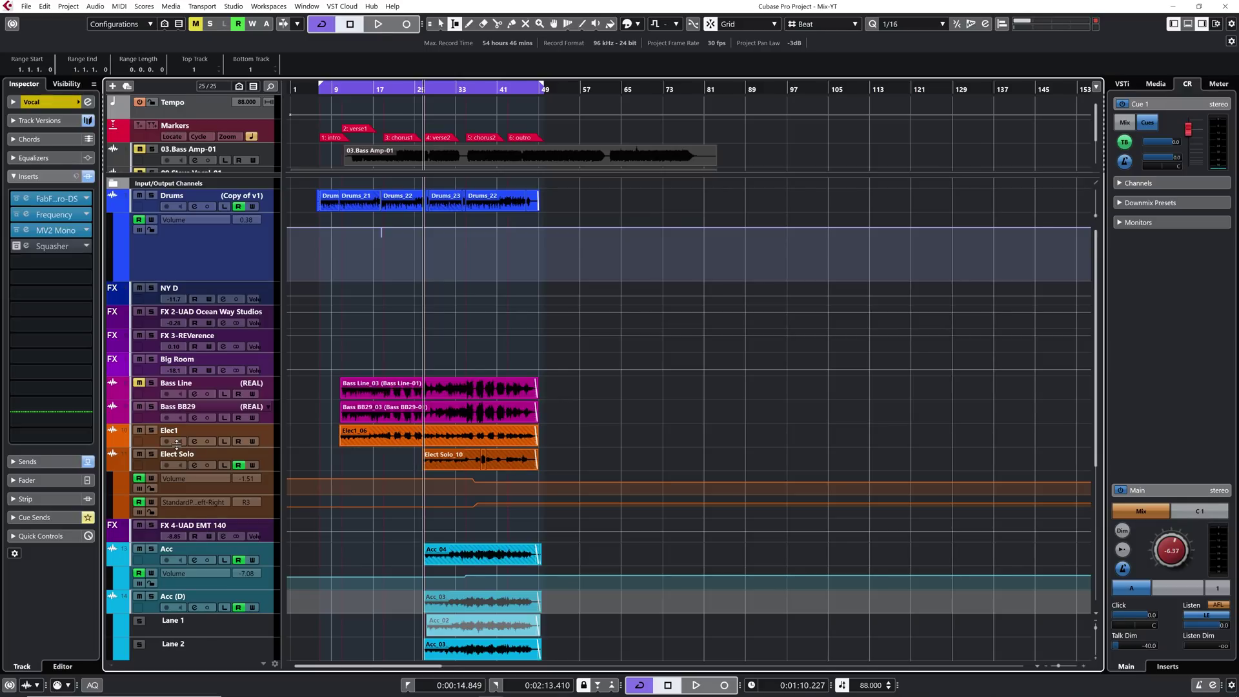
Bounce the event on the Elect Solo track, replace the original with the bounced audio, and deselect it.
left_click(176, 442)
left_click(181, 463)
key("1")
left_click(433, 465)
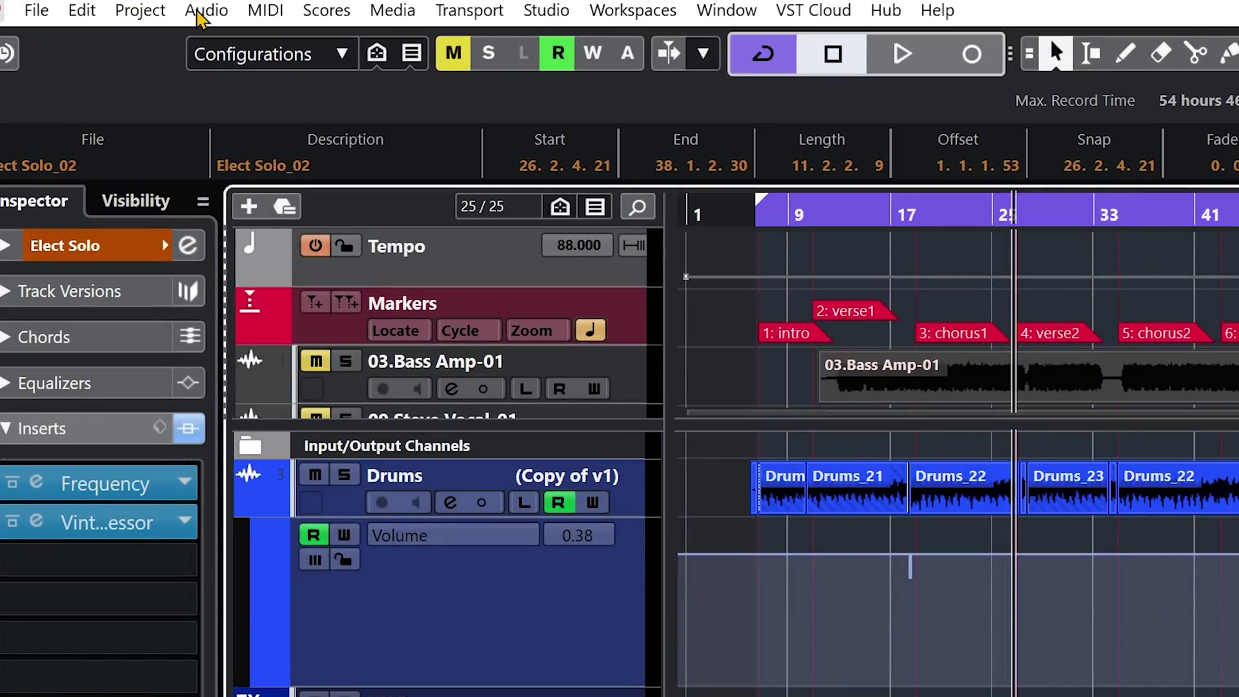
left_click(94, 6)
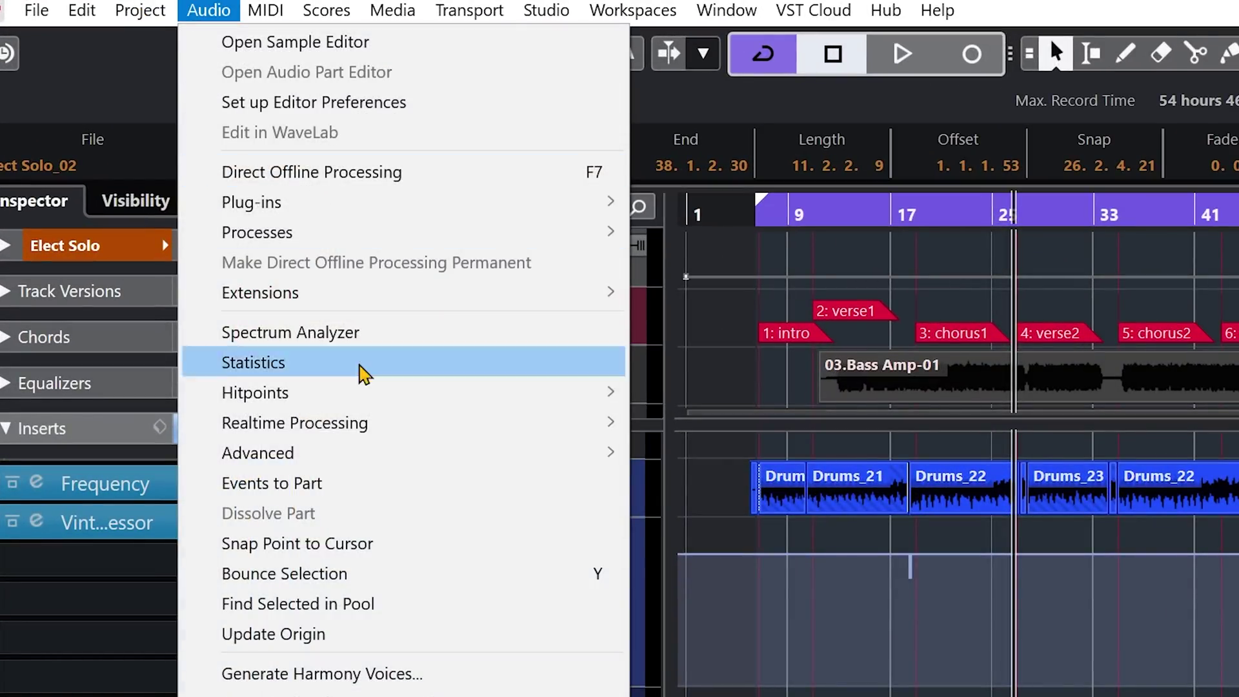
left_click(349, 575)
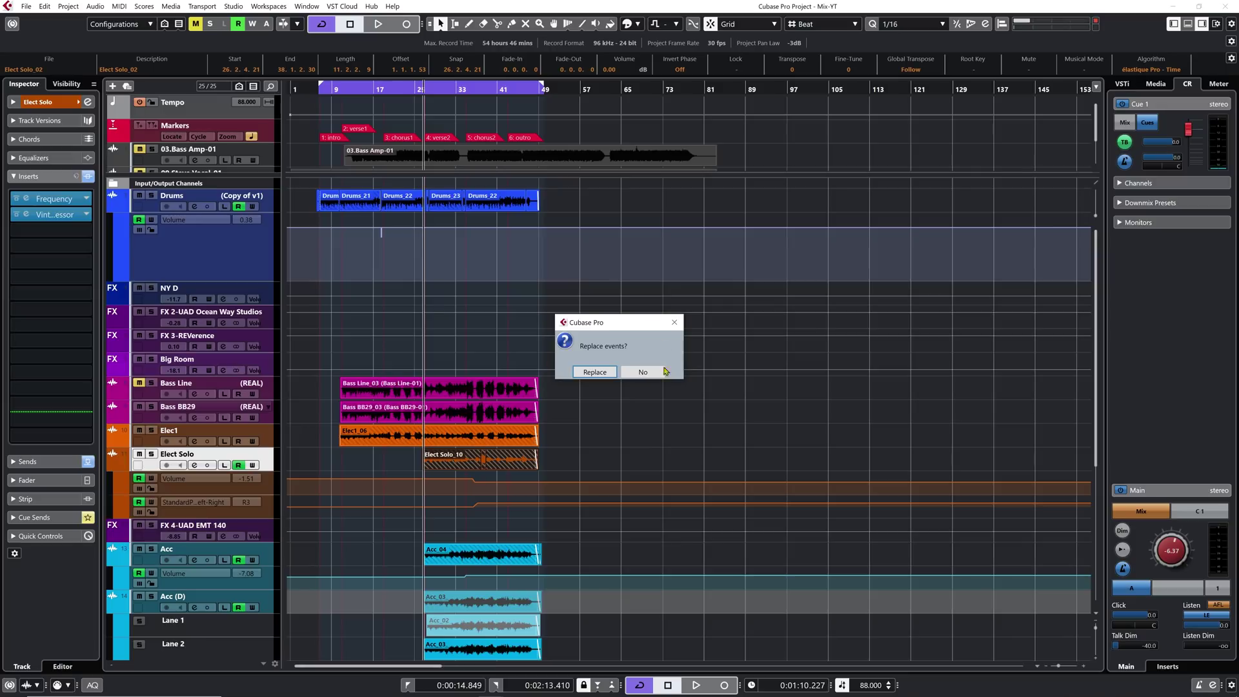
left_click(595, 372)
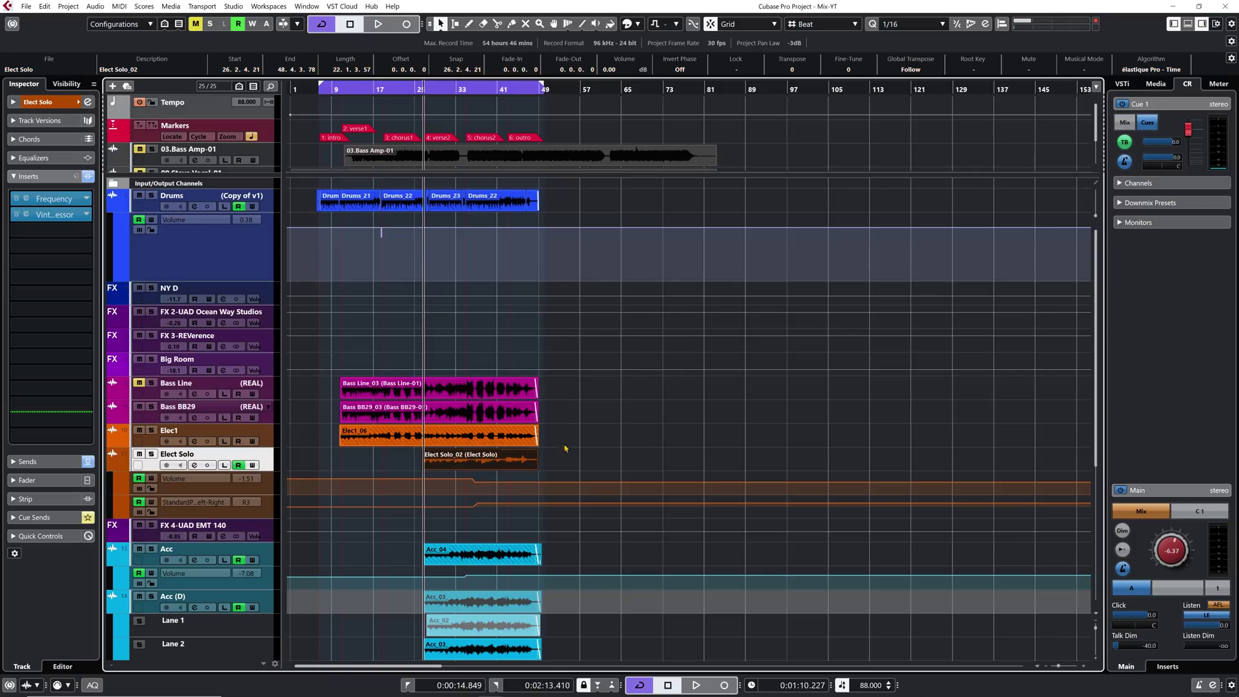
left_click(623, 459)
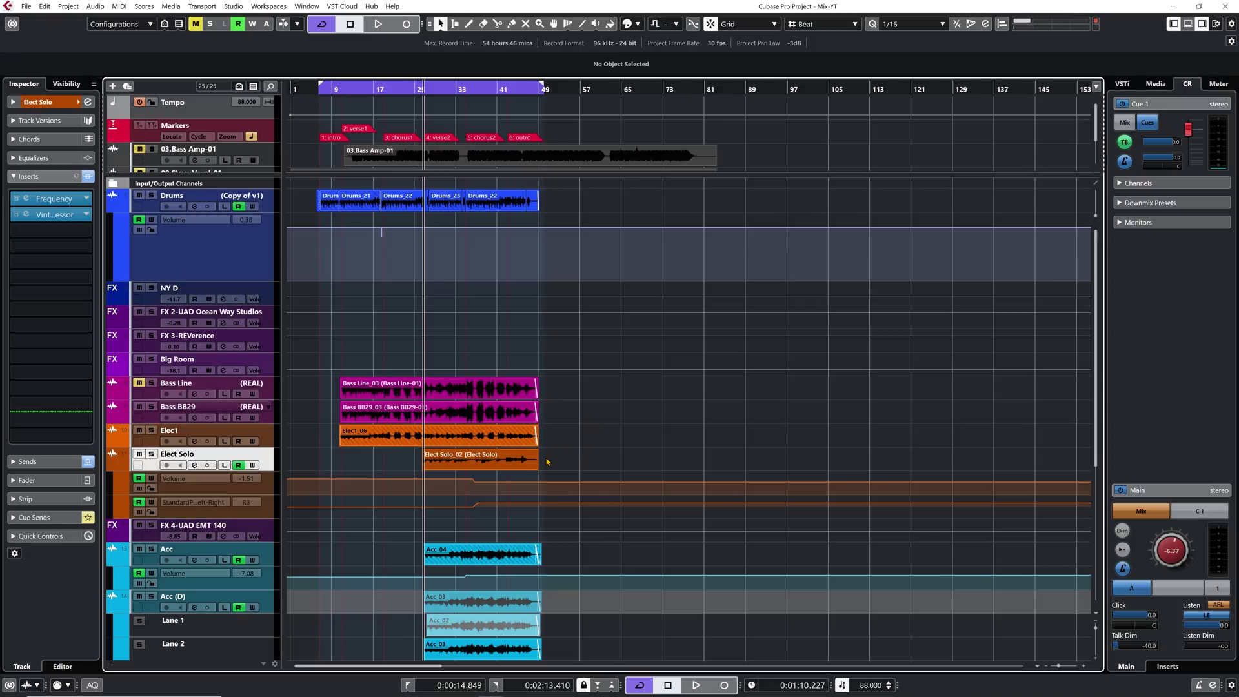
Bounce the Elect Solo track's range from 1.1.1.0 to 49.2.1.0, replace its events with the bounced audio, and clear the range.
key("2")
left_click_drag(551, 458, 254, 461)
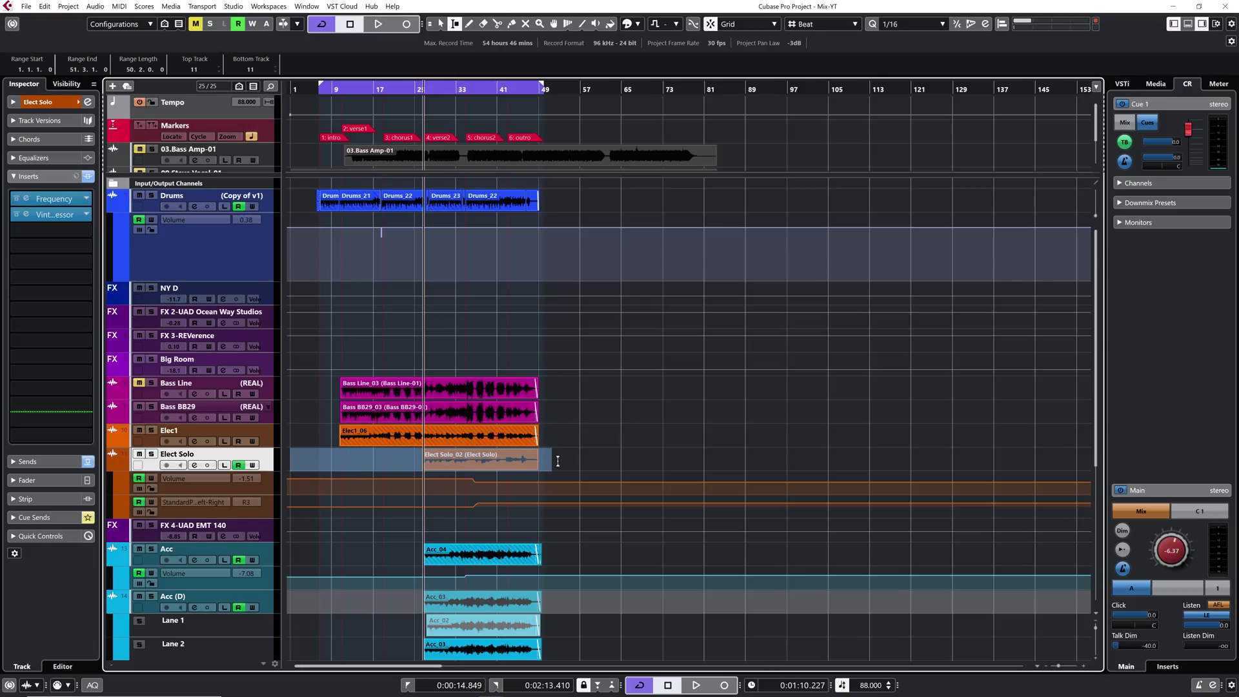
left_click_drag(551, 464, 539, 463)
key("ctrl+b")
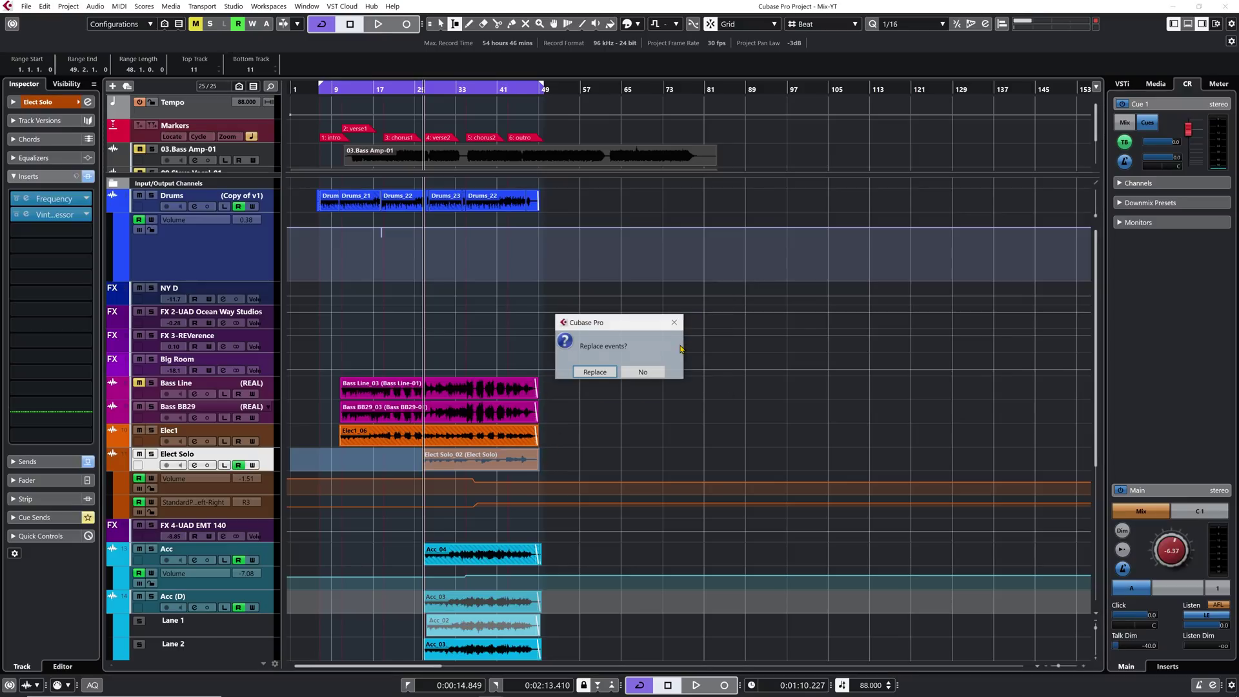
left_click(593, 371)
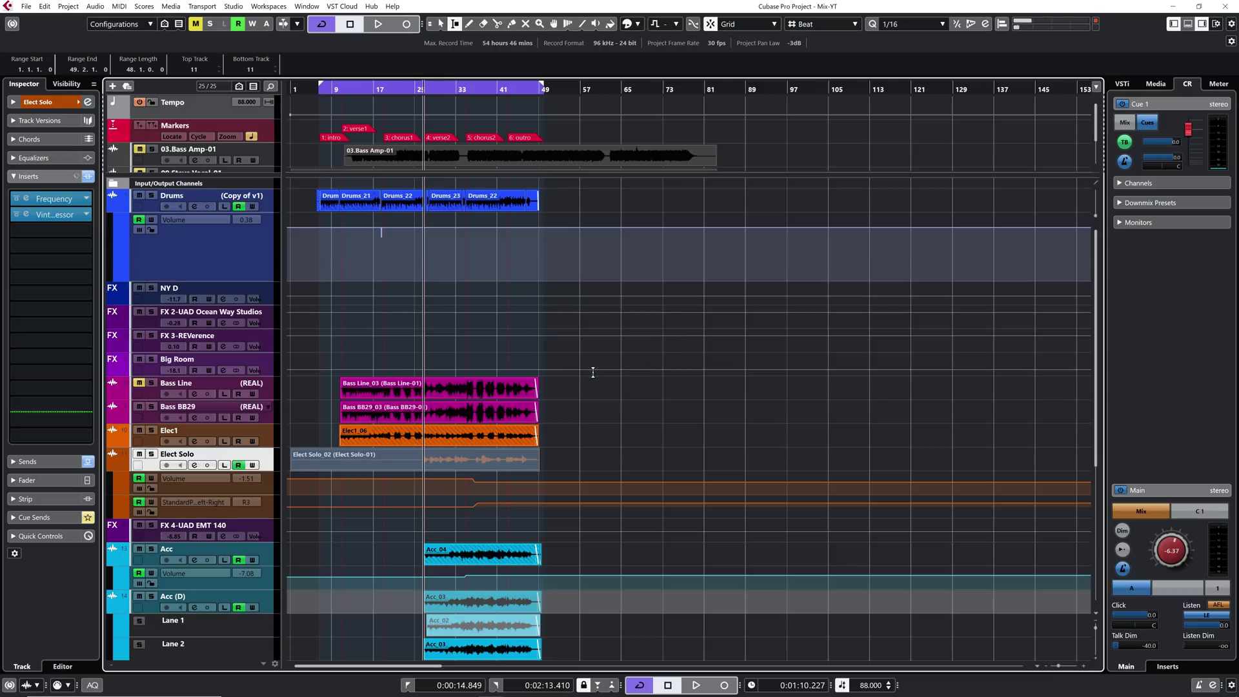
left_click(591, 429)
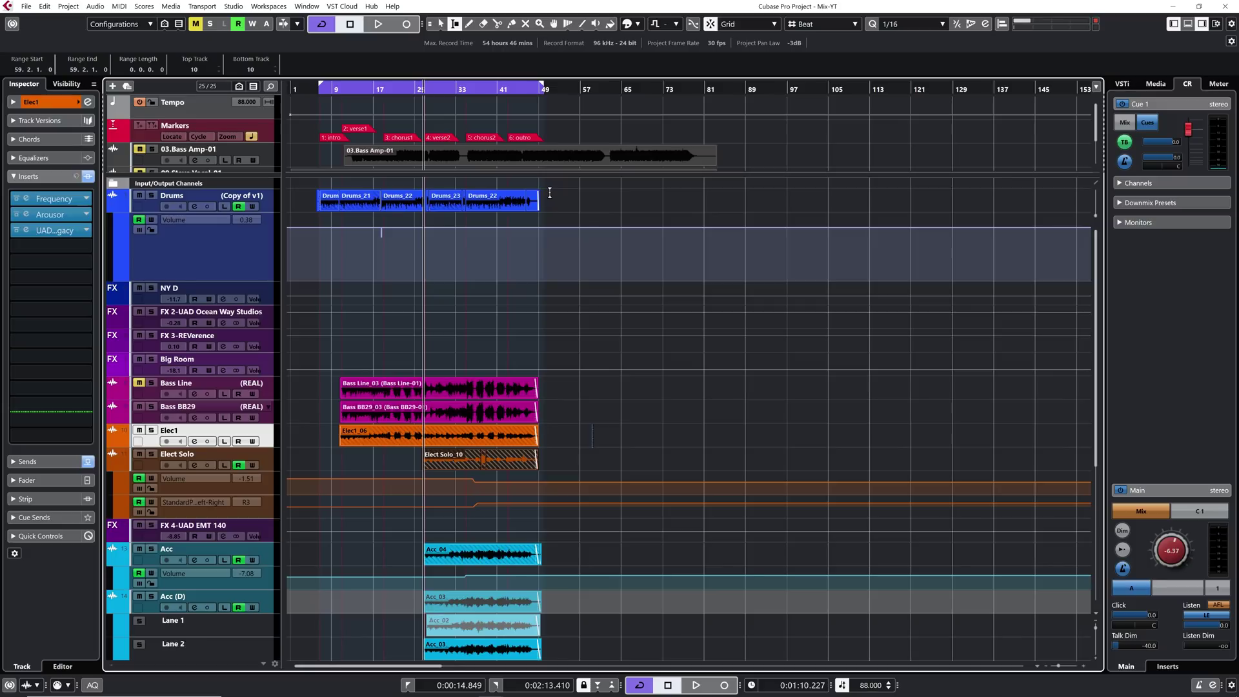
Bounce the range from 1.1.1.0 to 50.2.1.0 across all tracks from Drums to Audio 01, replace the original events, and clear the range.
left_click_drag(549, 193, 116, 603)
left_click(521, 386)
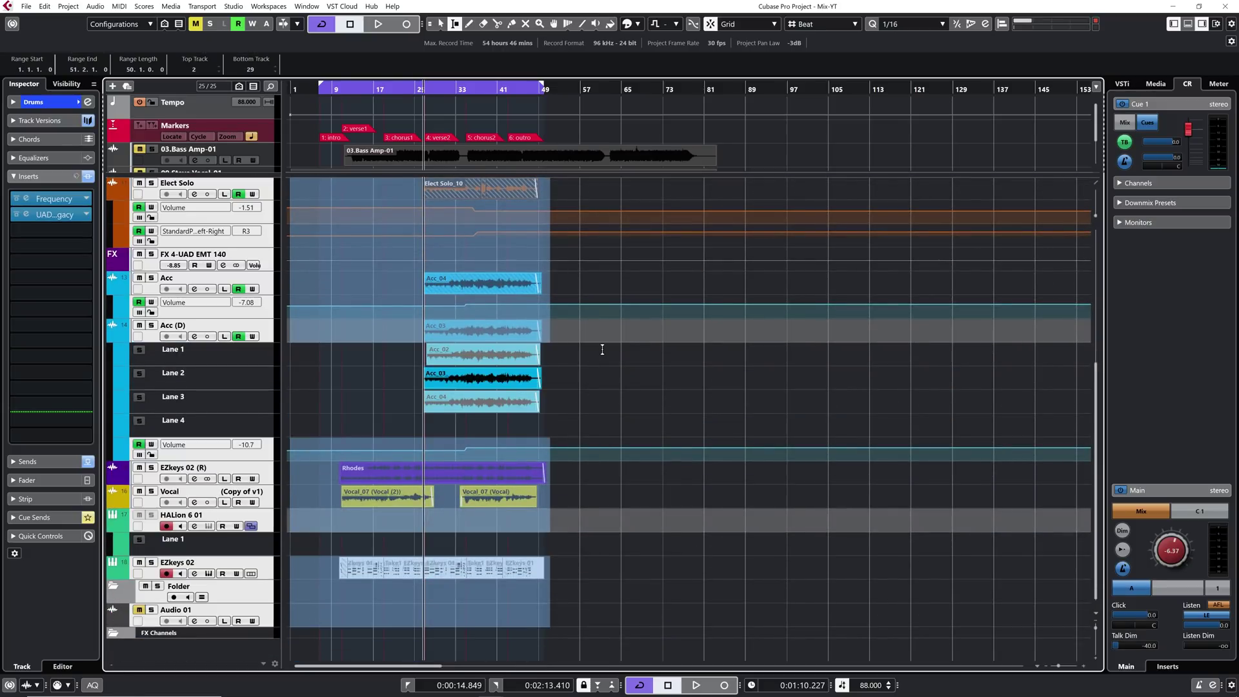
scroll(601, 349, "up", 5)
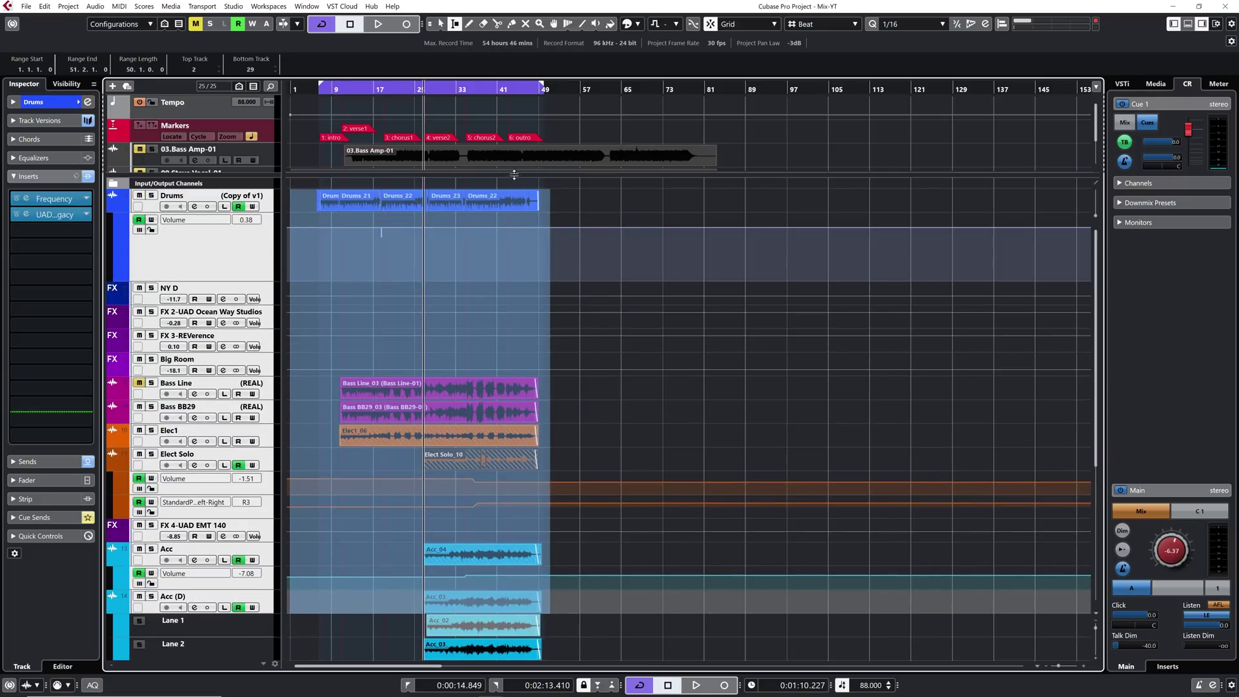
left_click_drag(549, 235, 546, 238)
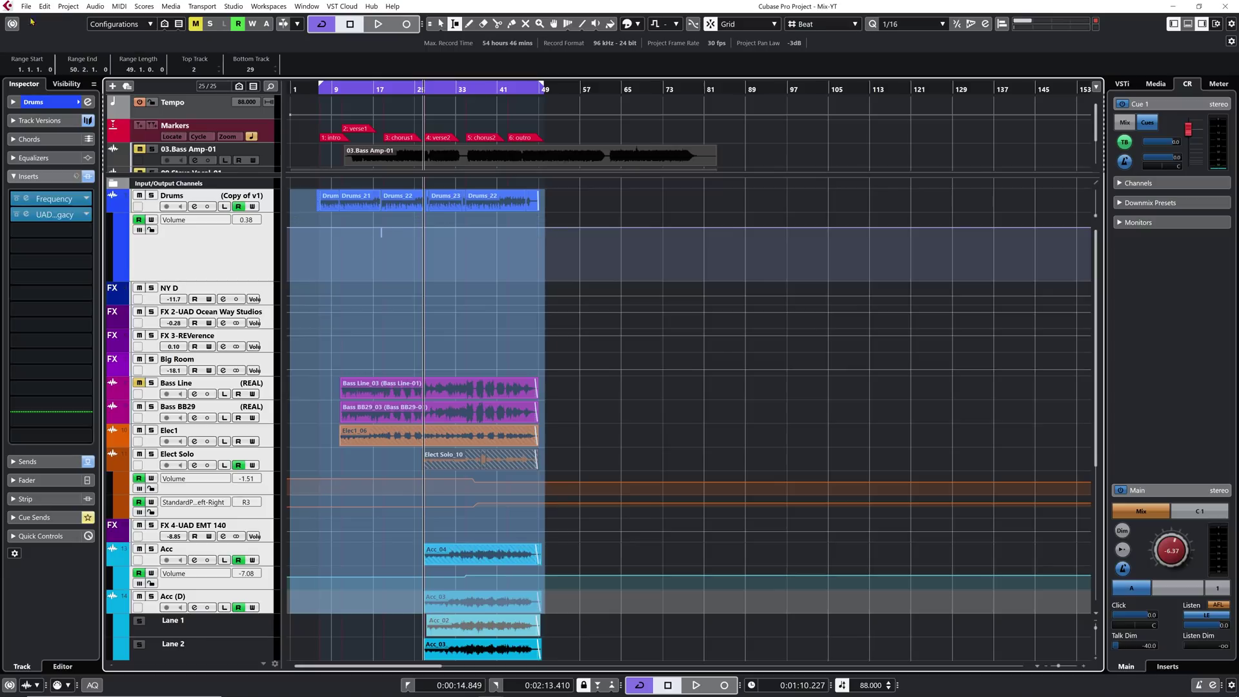
left_click(46, 7)
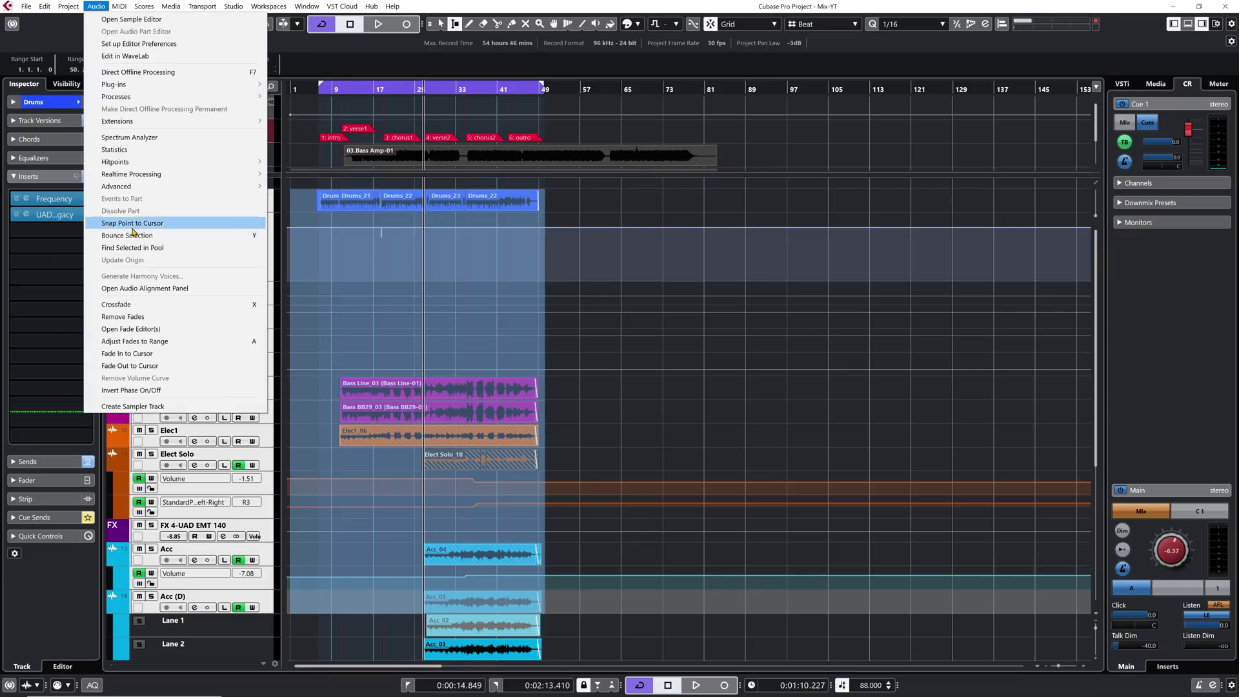
left_click(131, 236)
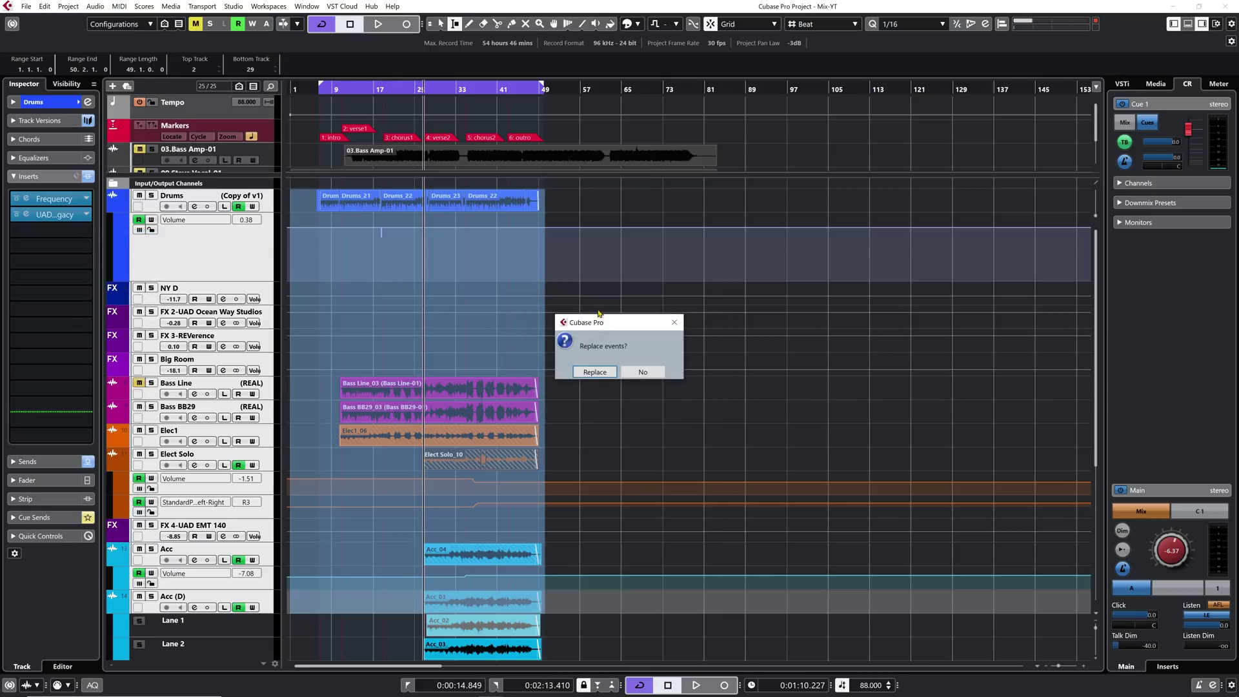
left_click(594, 372)
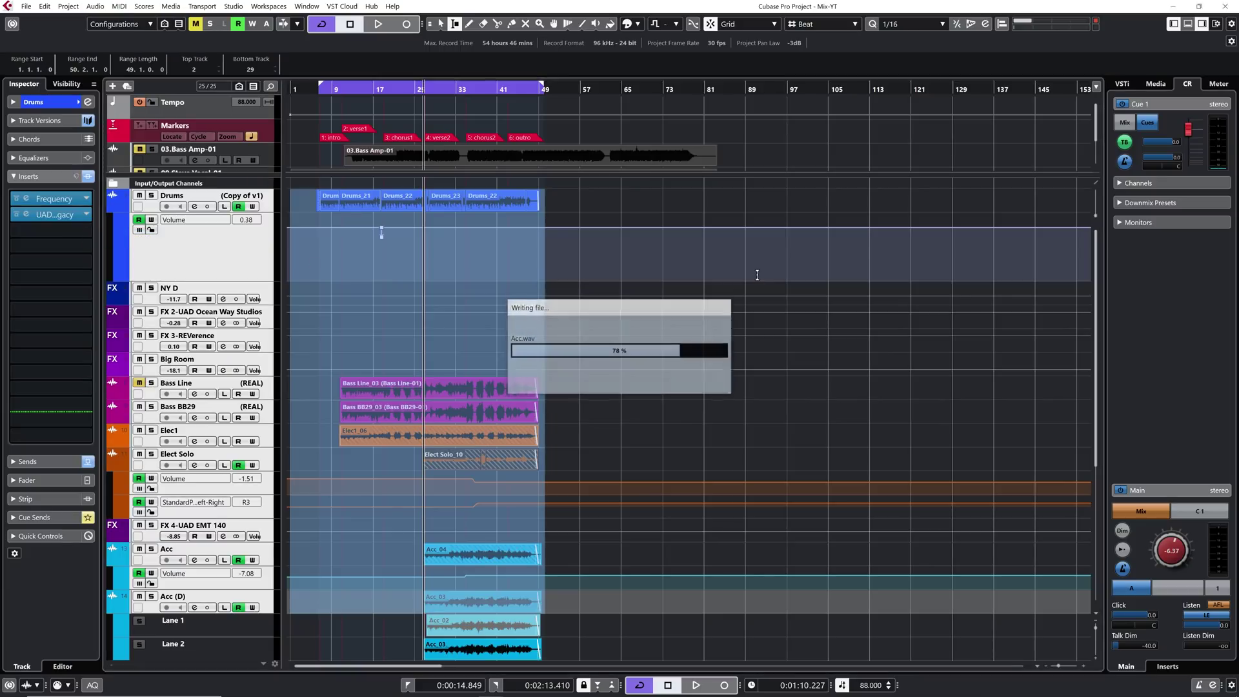
left_click(646, 317)
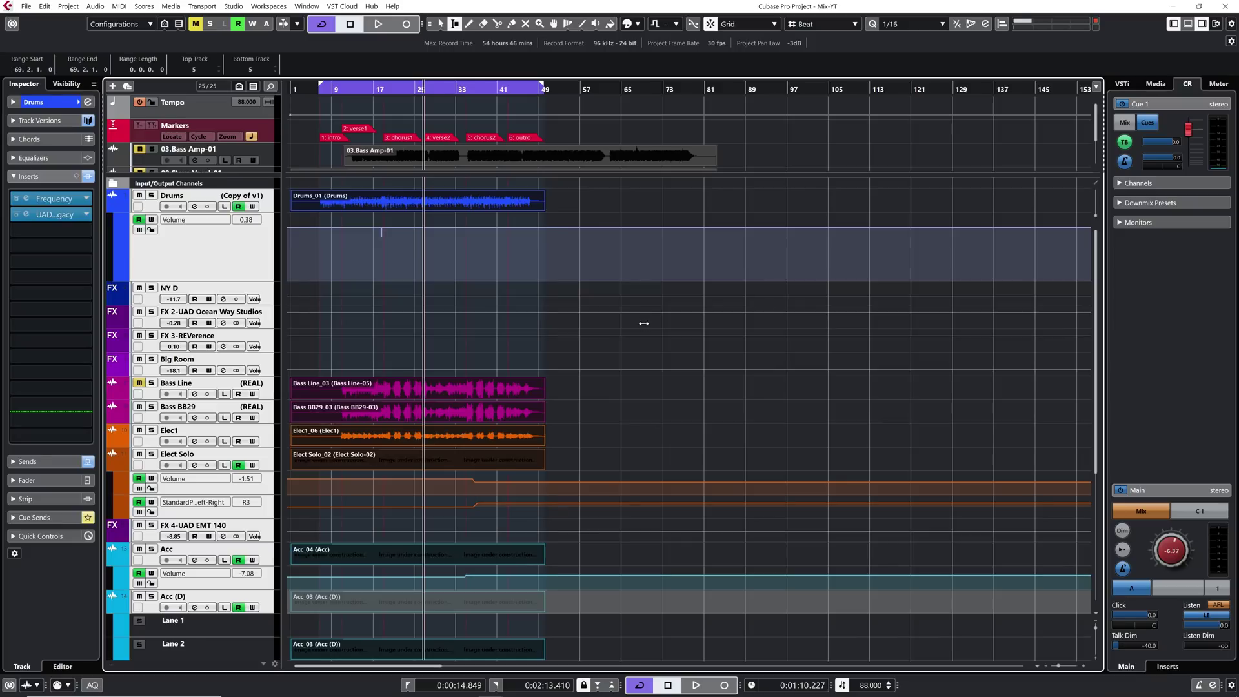
scroll(600, 311, "down", 5)
scroll(615, 348, "up", 5)
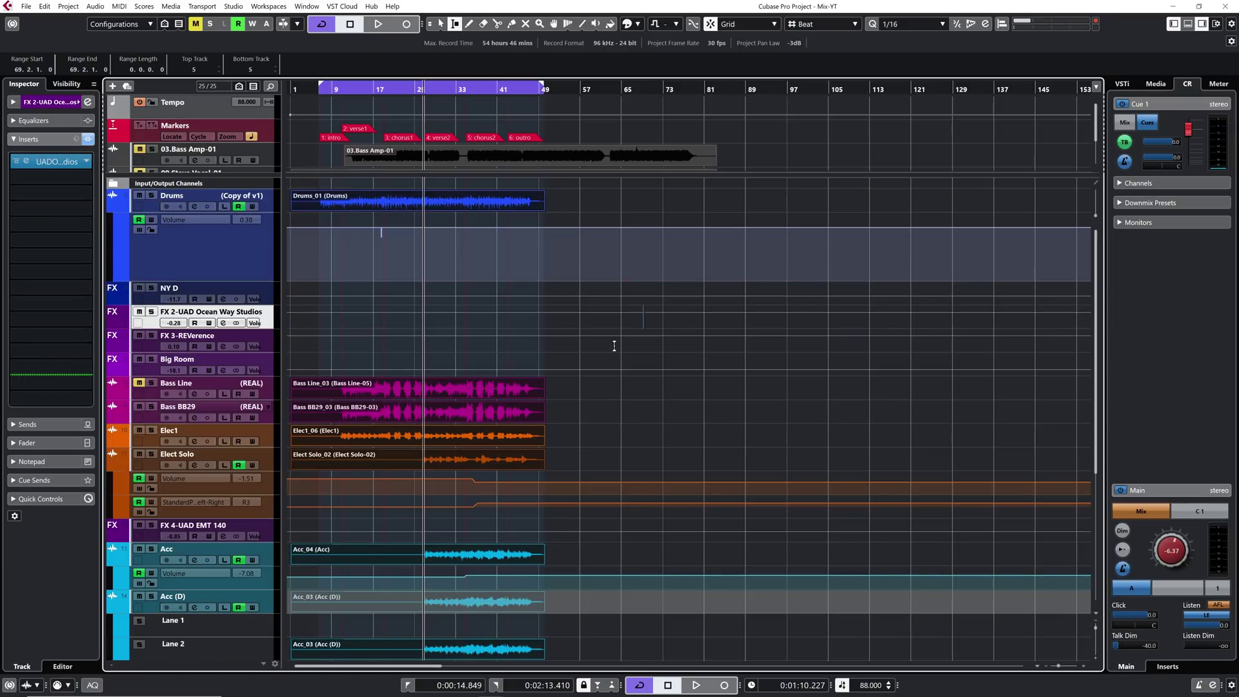
Select the Bass Line event, open the Pool and show the project's Audio folder in Explorer from an Acc file.
key("1")
left_click(457, 390)
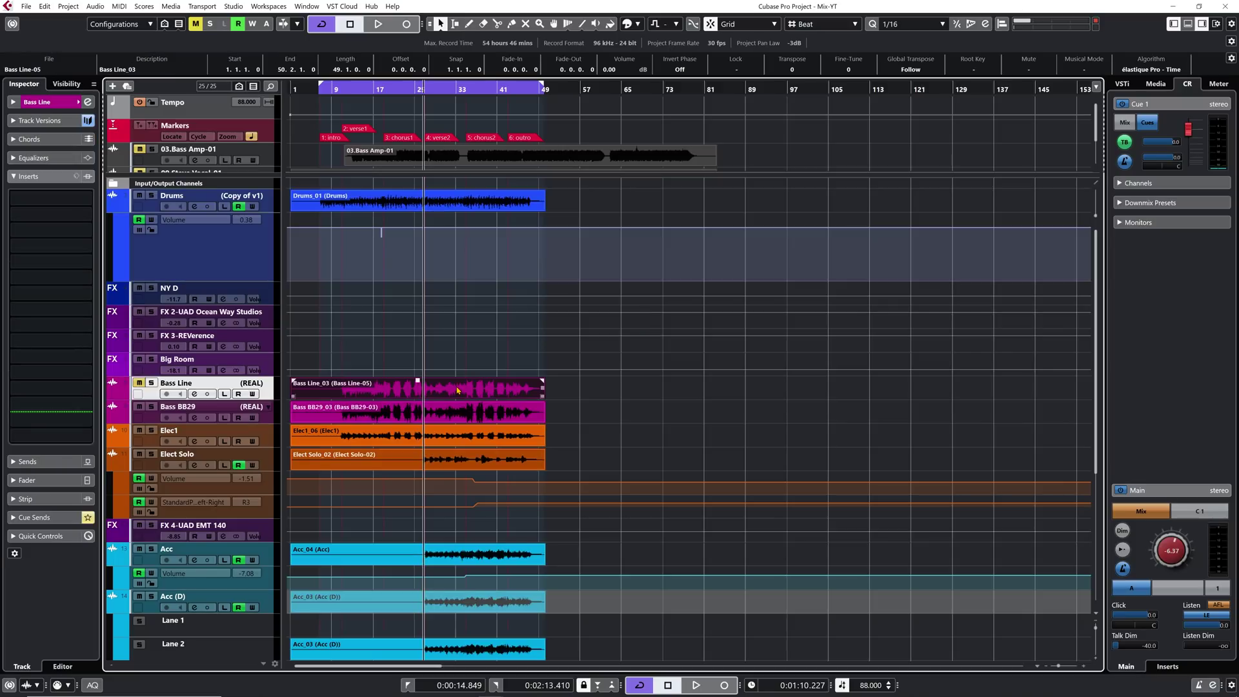
key("ctrl+p")
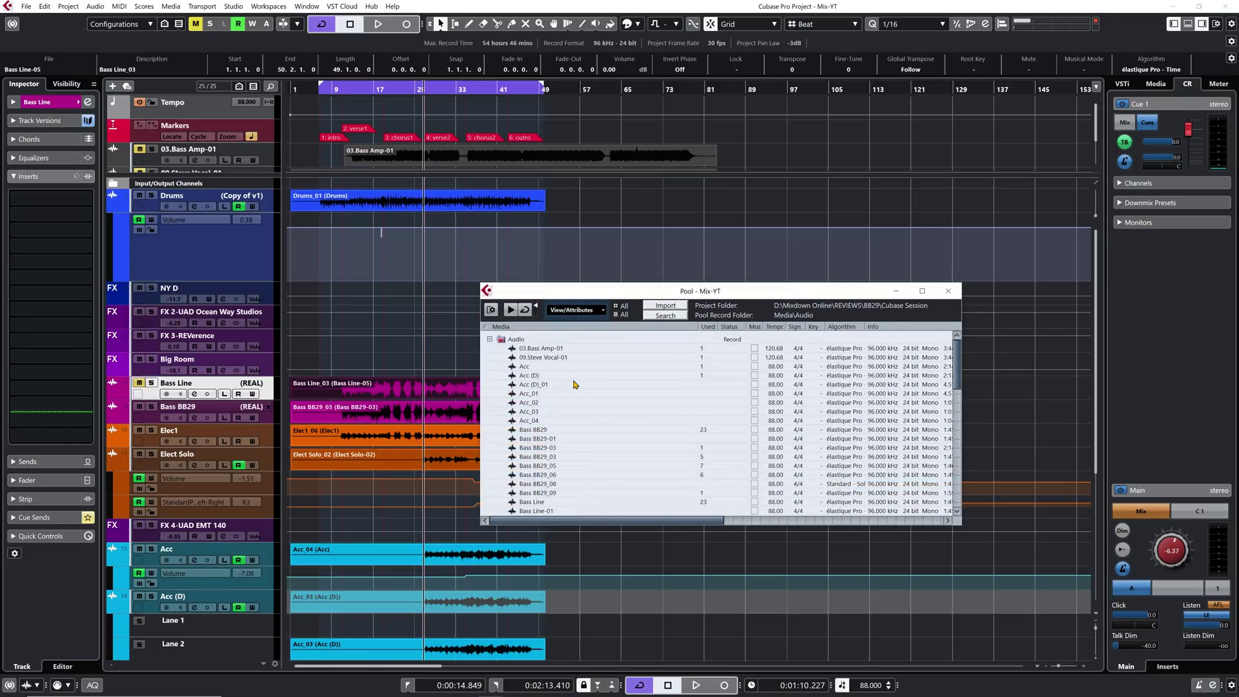
right_click(529, 376)
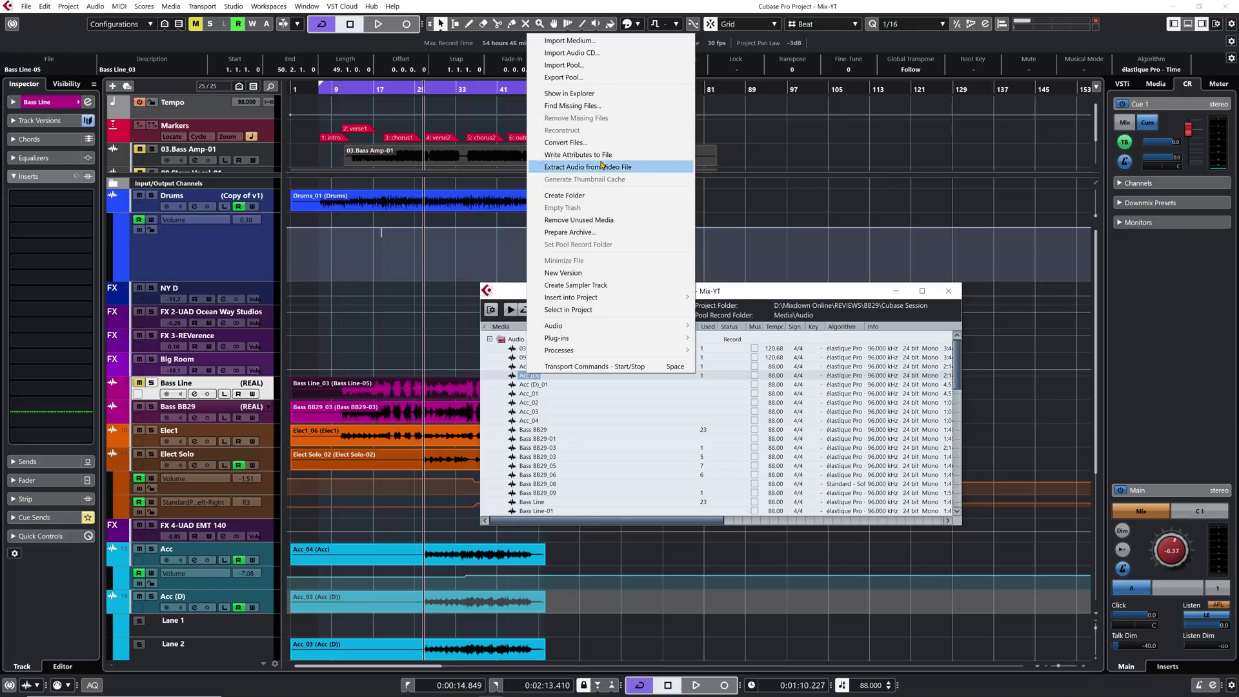
left_click(569, 94)
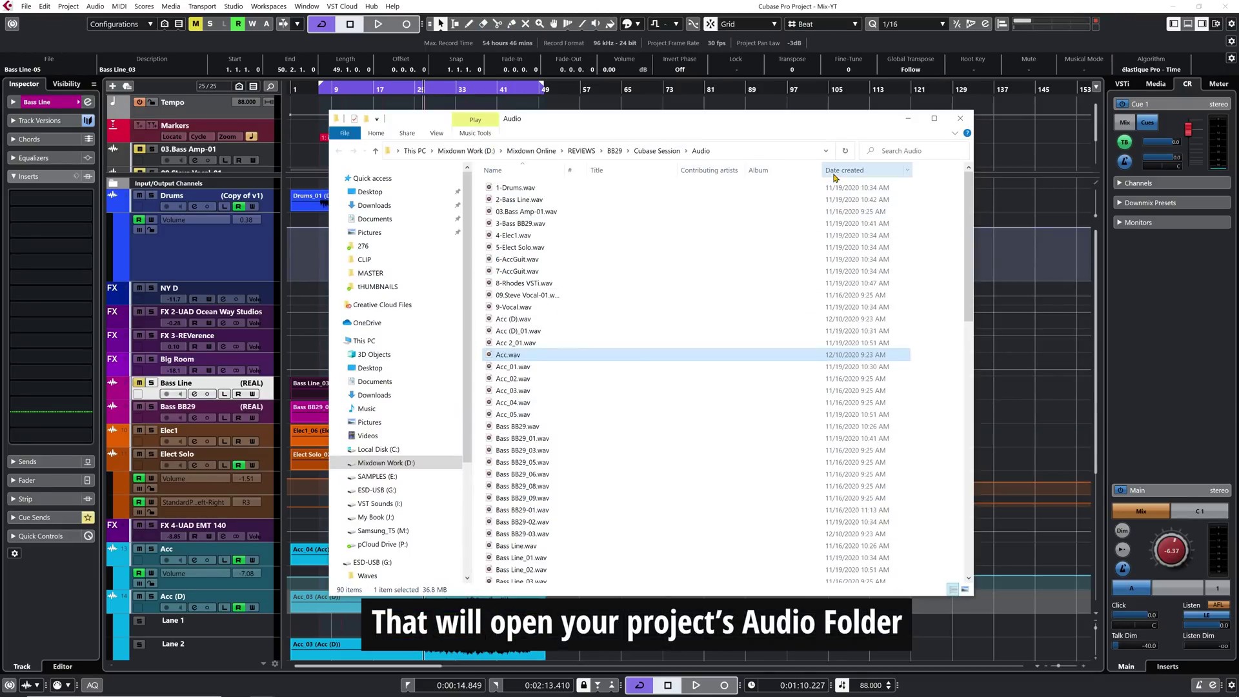
Sort the Audio folder by newest creation date, select the bounced files from Elect Solo.wav to Acc (D).wav, and close the folder.
left_click(864, 173)
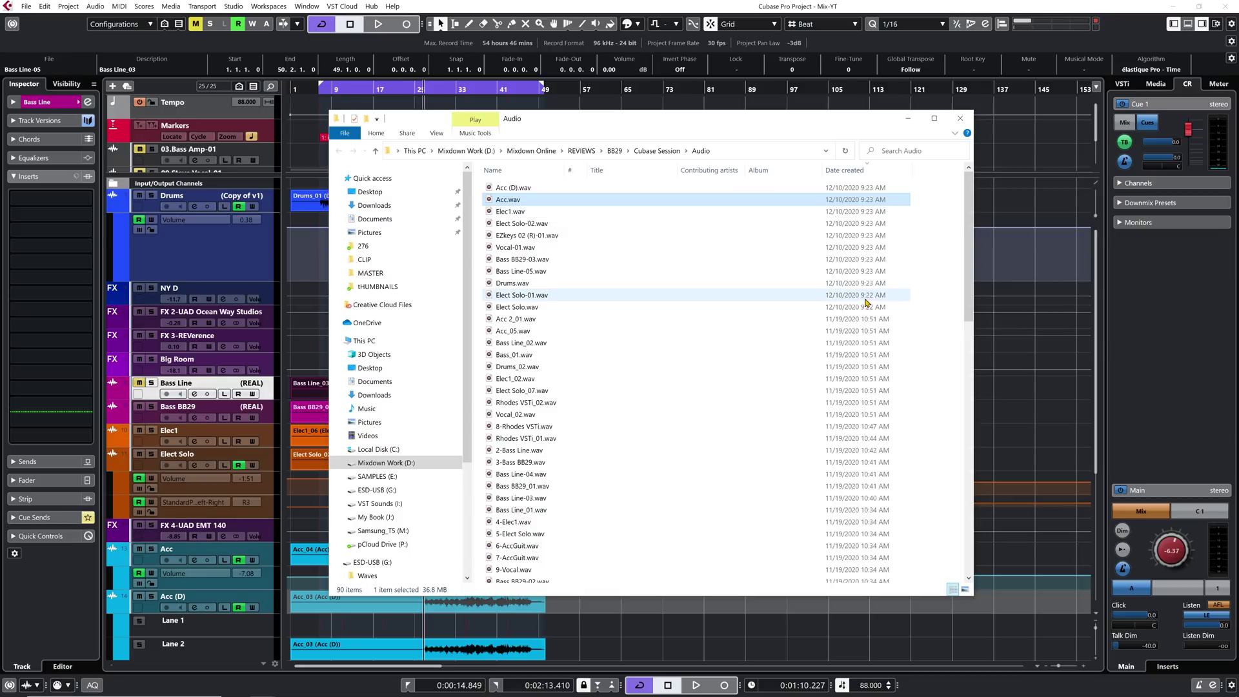
left_click(883, 307)
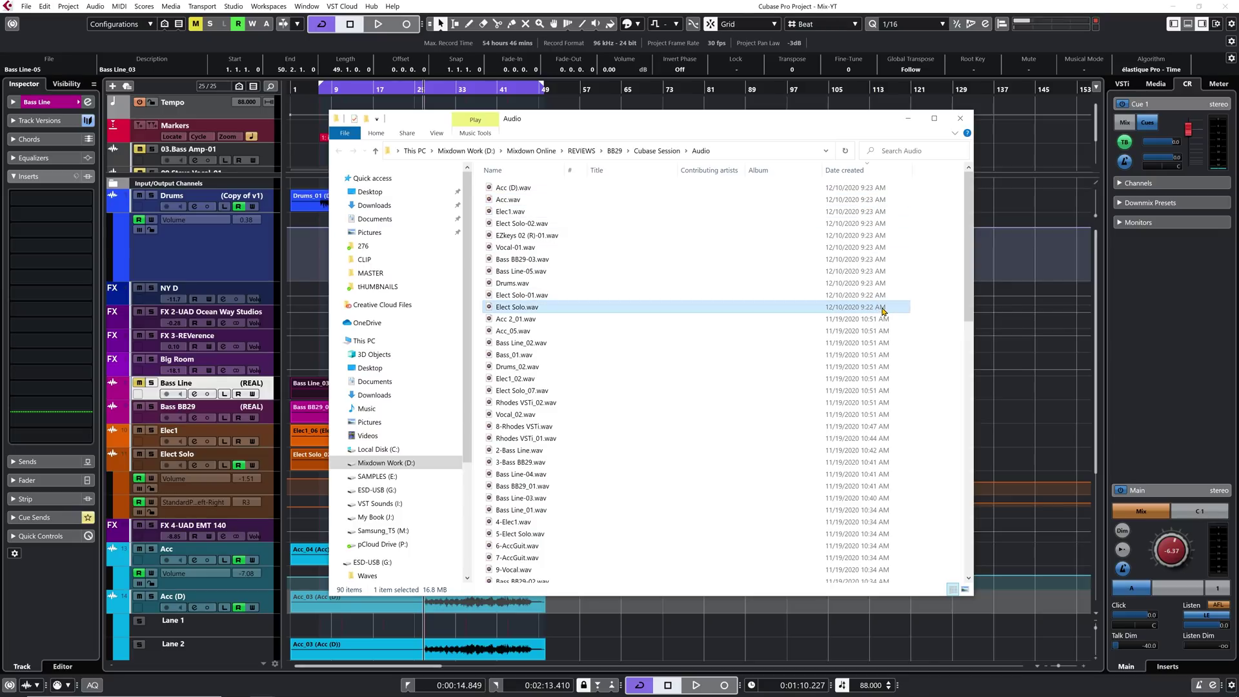
left_click(875, 191, "shift")
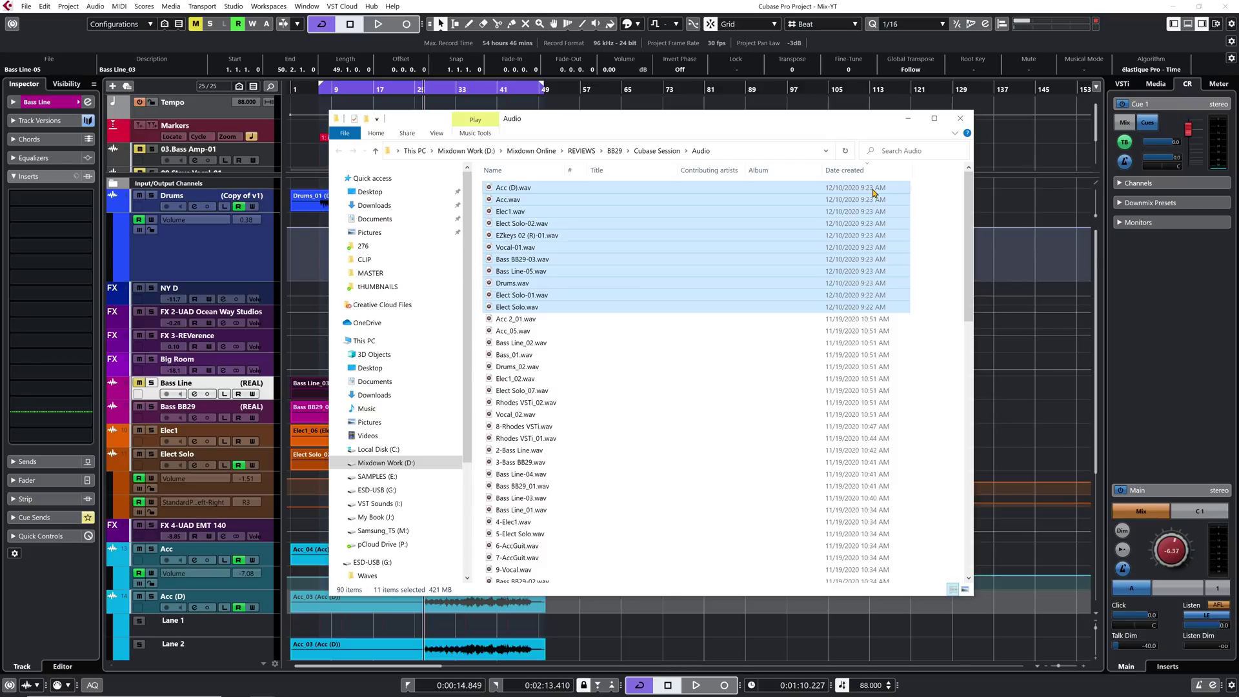
key("alt+F4")
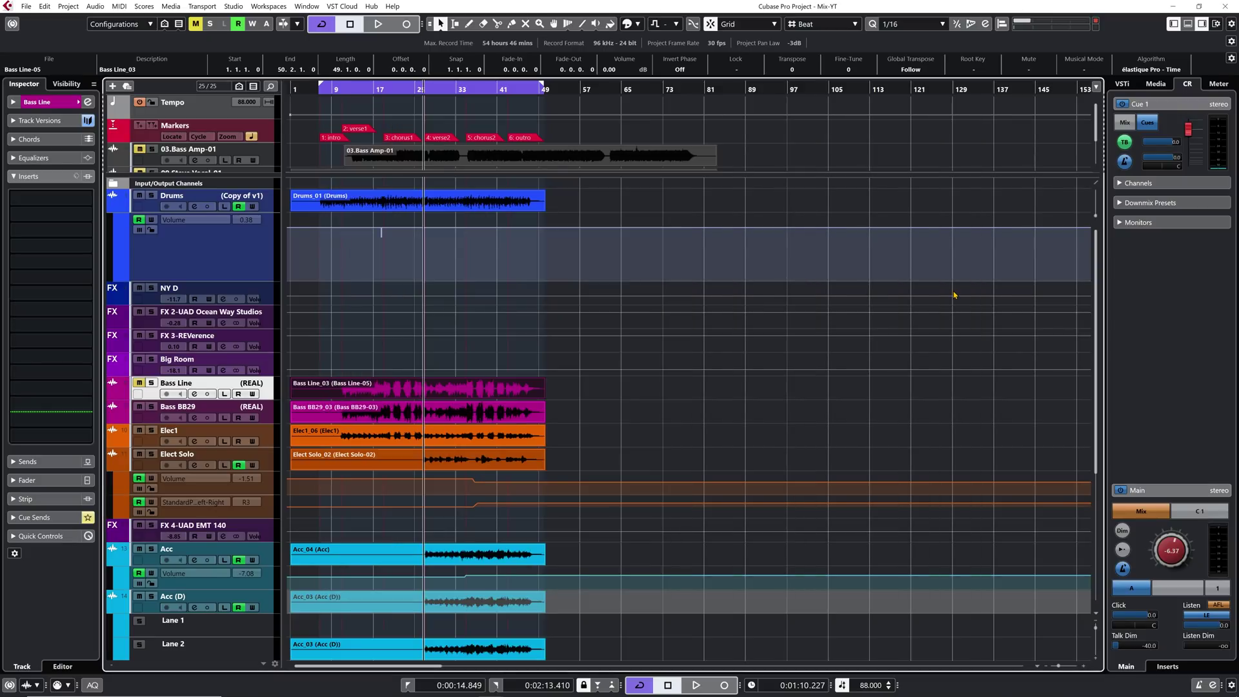
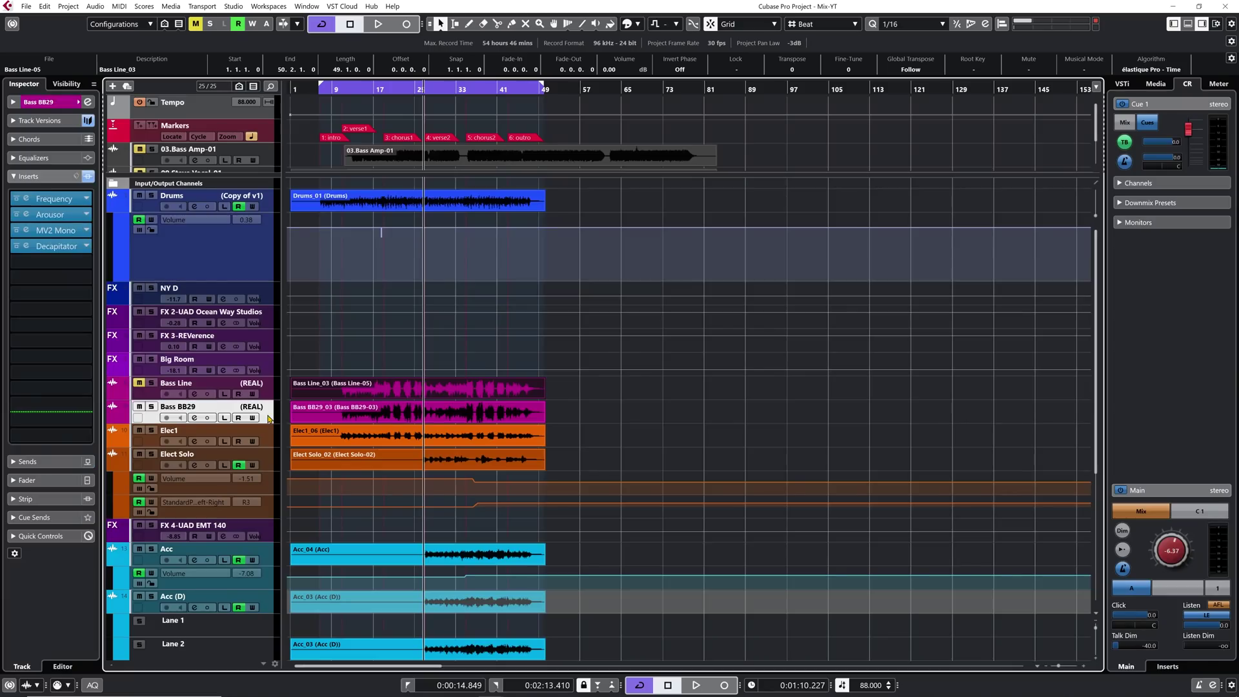
Open the FabFilter Pro-DS, Frequency and MV2 Mono insert windows of the Vocal track individually, and close each one.
scroll(269, 418, "down", 4)
left_click(194, 491)
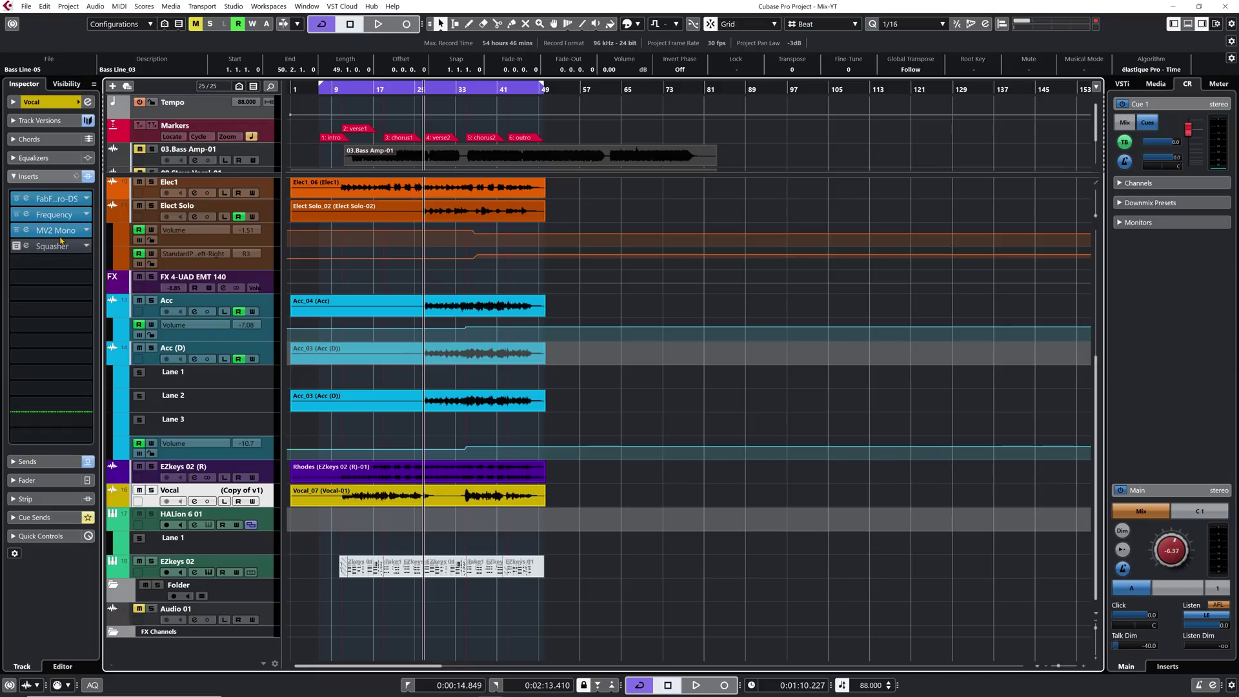
left_click(26, 203)
left_click(27, 215)
left_click(27, 230)
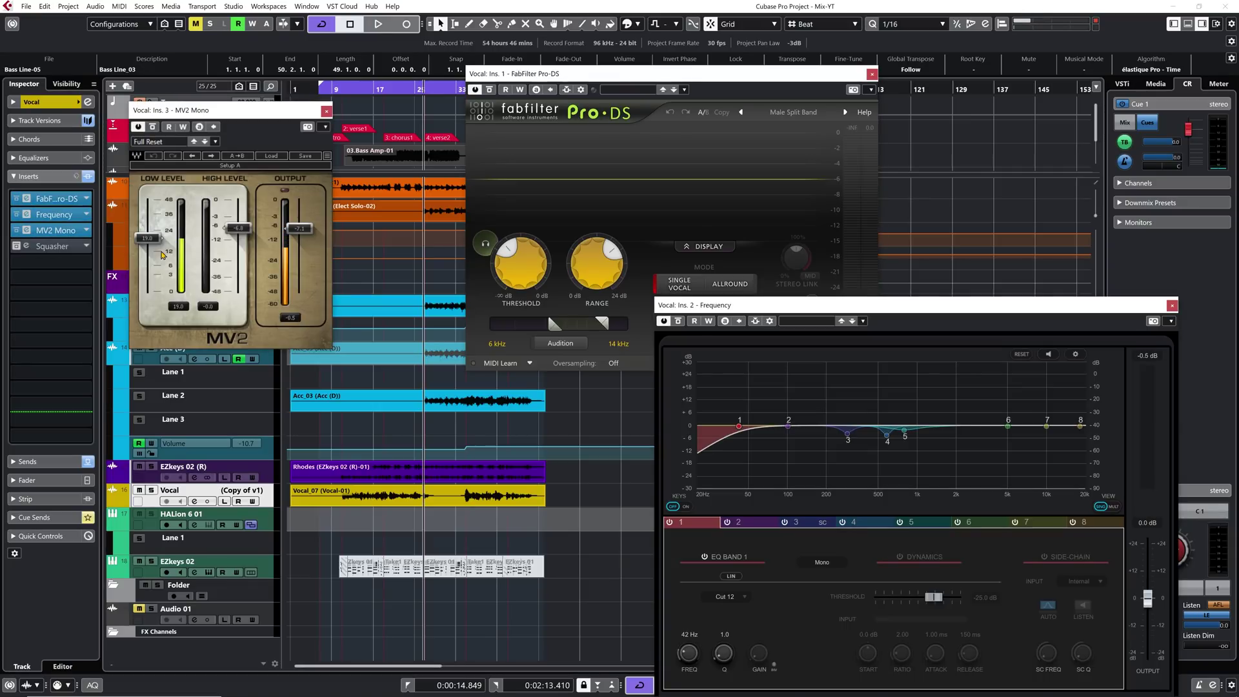
left_click(327, 109)
key("ctrl+w")
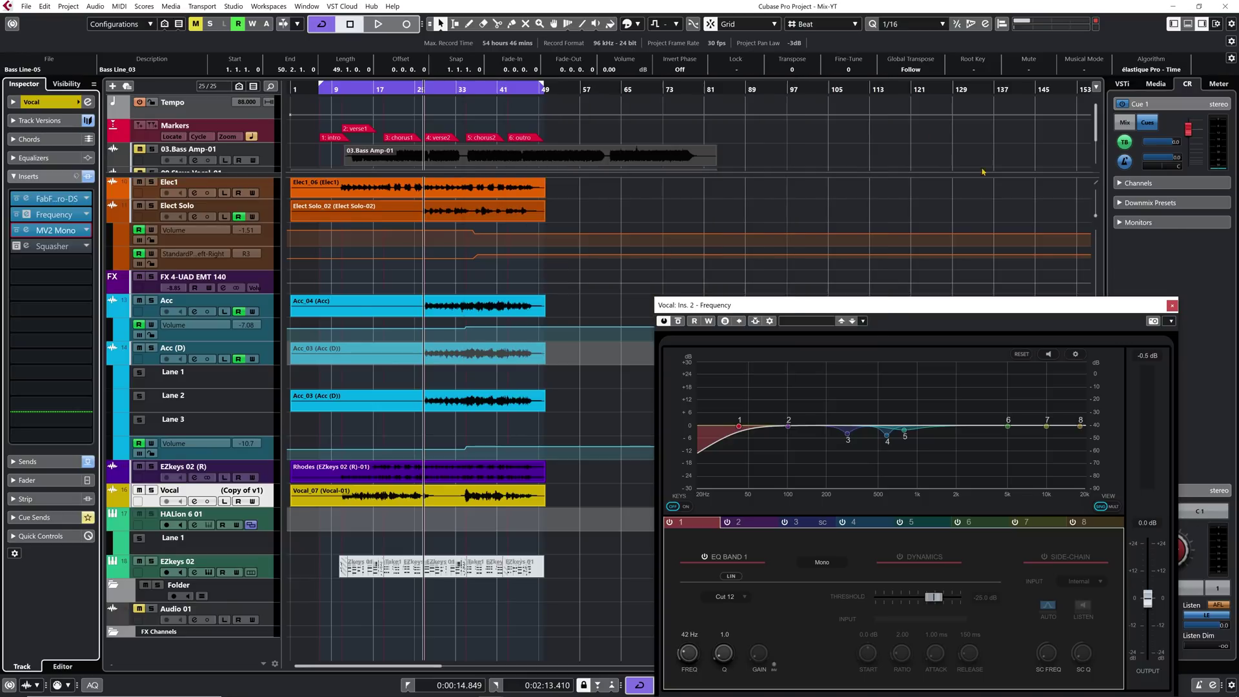
key("ctrl+w")
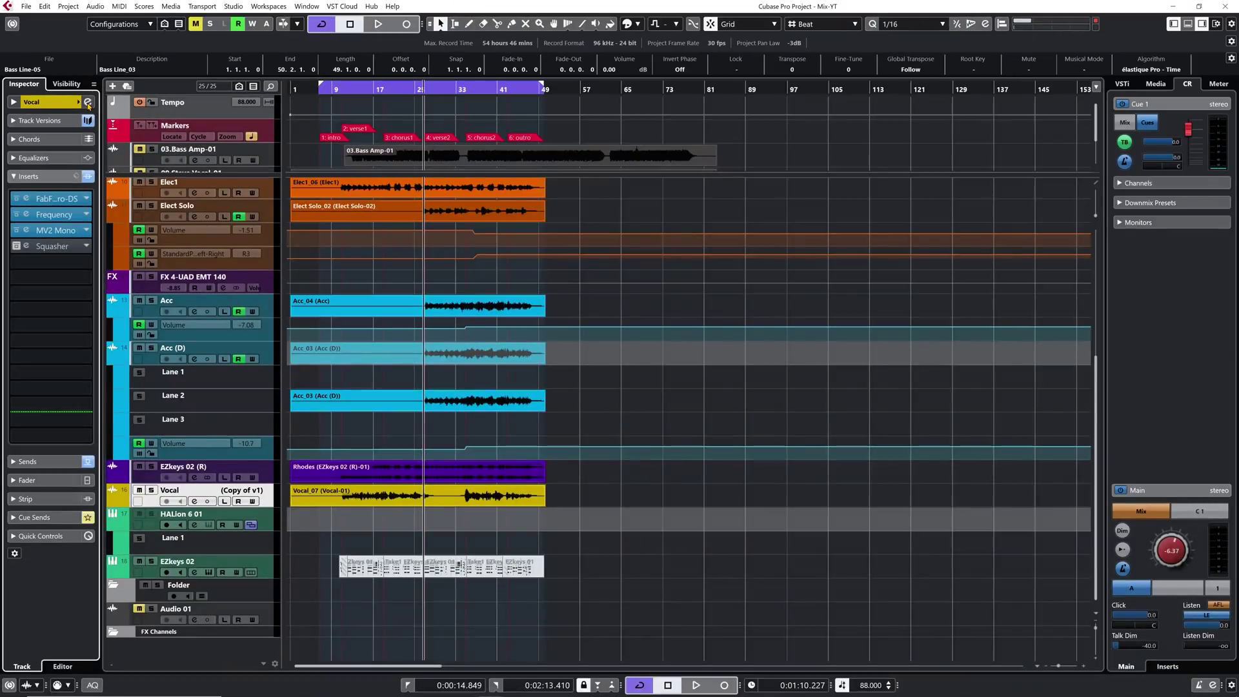
Open all insert plug-in windows of the Vocal channel at once and close them all together.
left_click(243, 249, "alt")
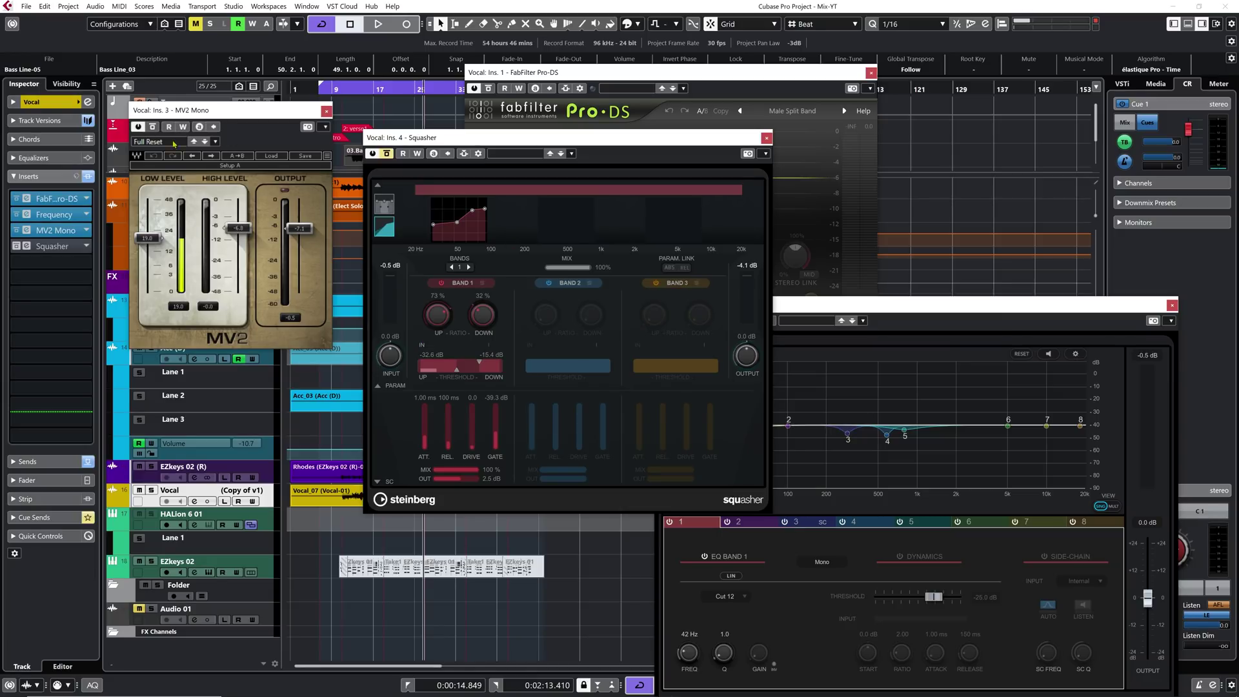
left_click(88, 102, "alt")
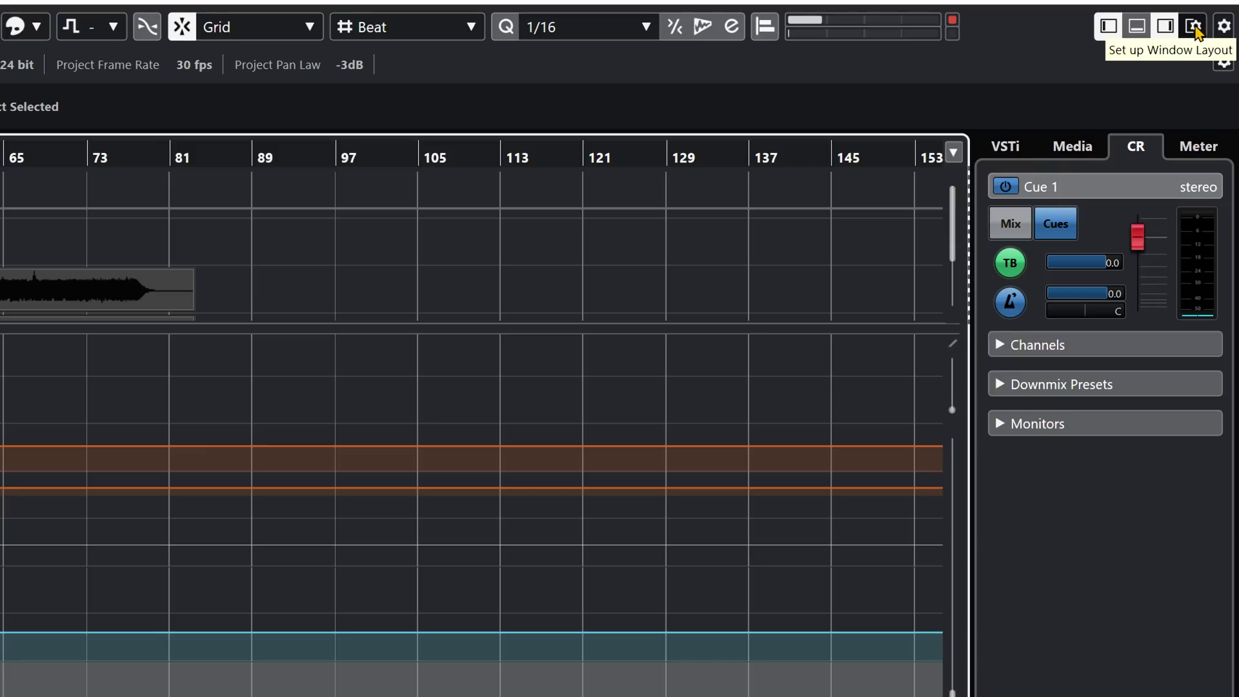
Hide the Info Line in the window layout setup, show it again, and close the setup.
left_click(1194, 27)
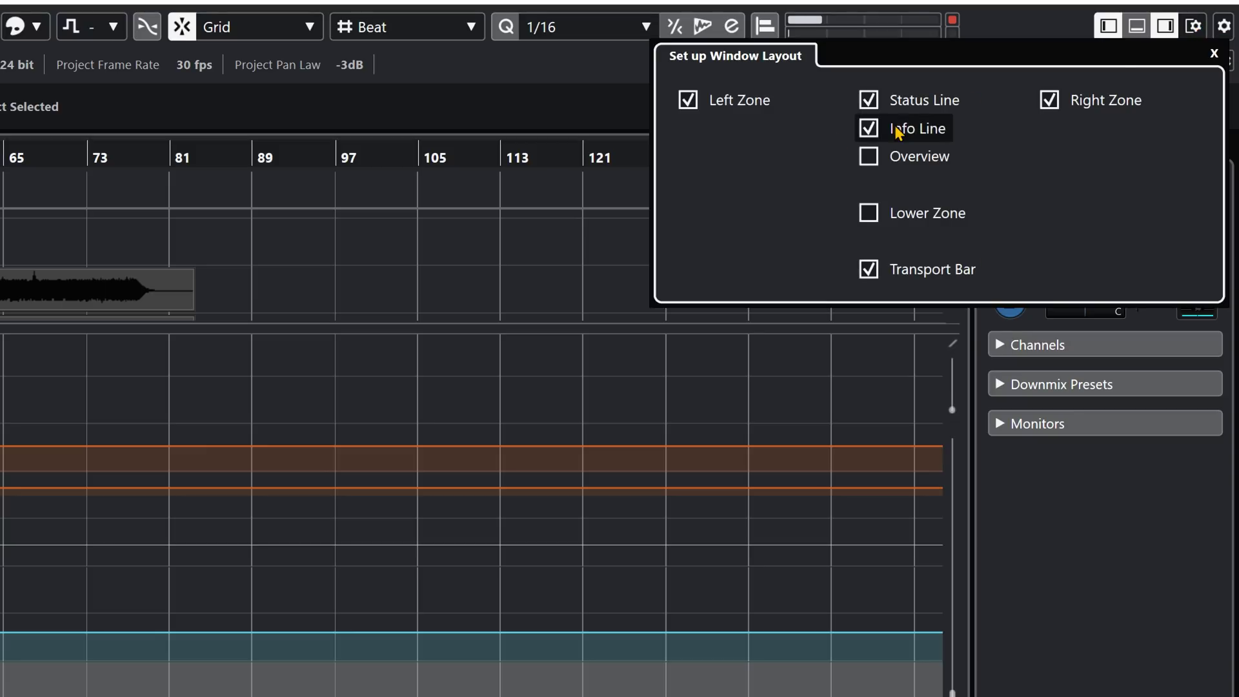
left_click(869, 128)
left_click(868, 129)
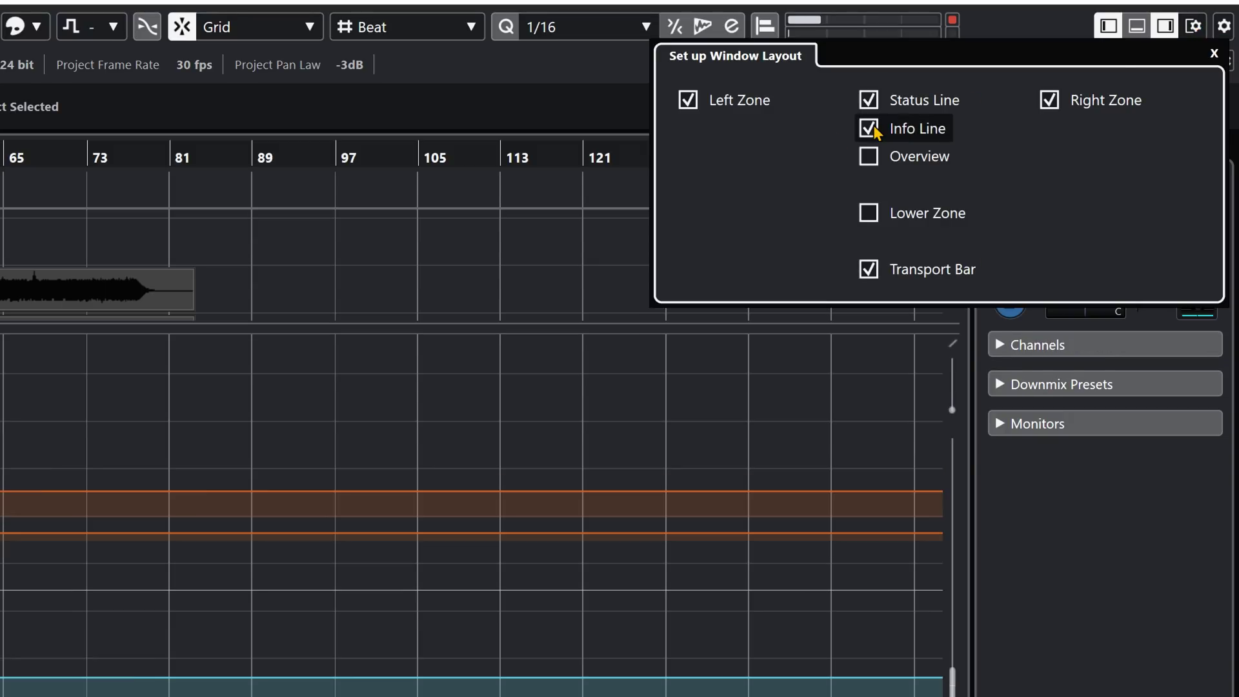
left_click(1214, 53)
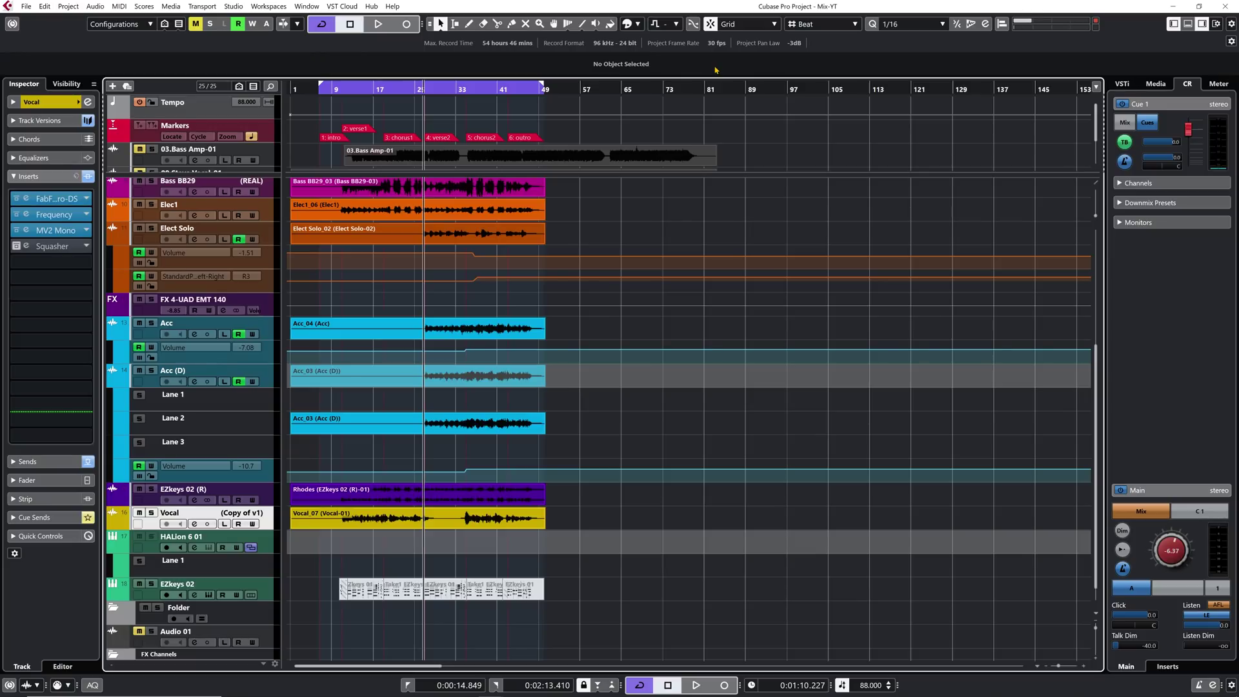
Select the Vocal event and examine the list of elements that the info line can display.
left_click(380, 521)
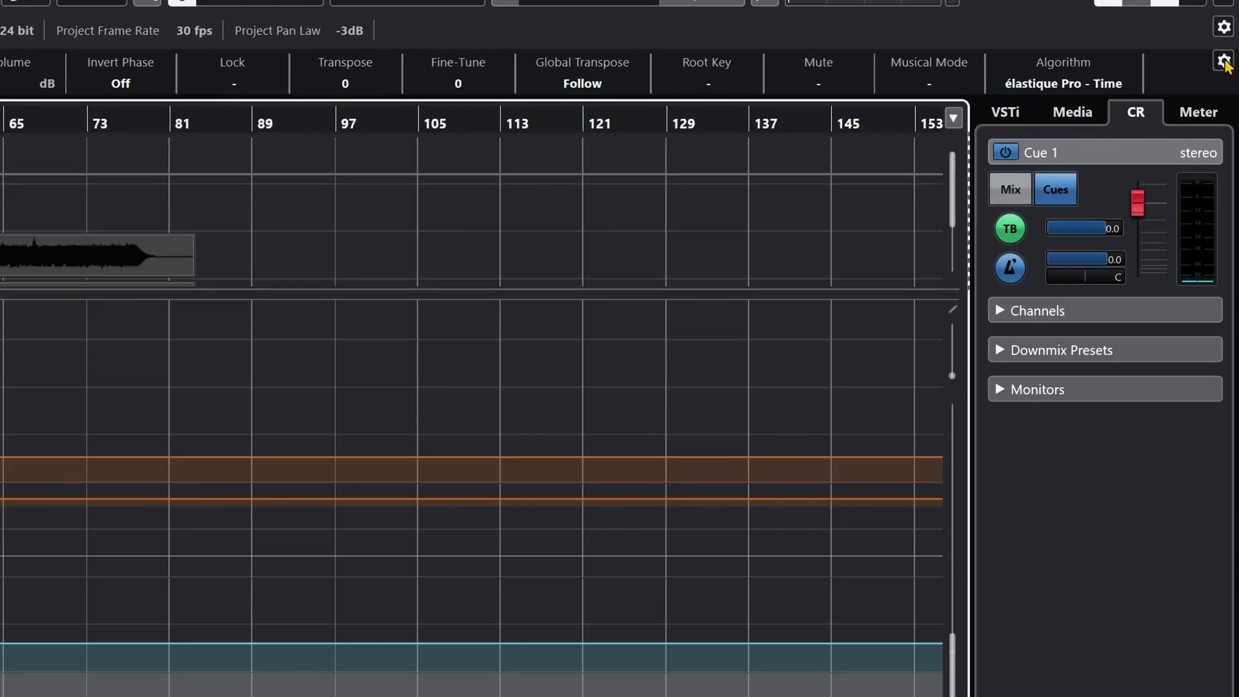
left_click(1231, 59)
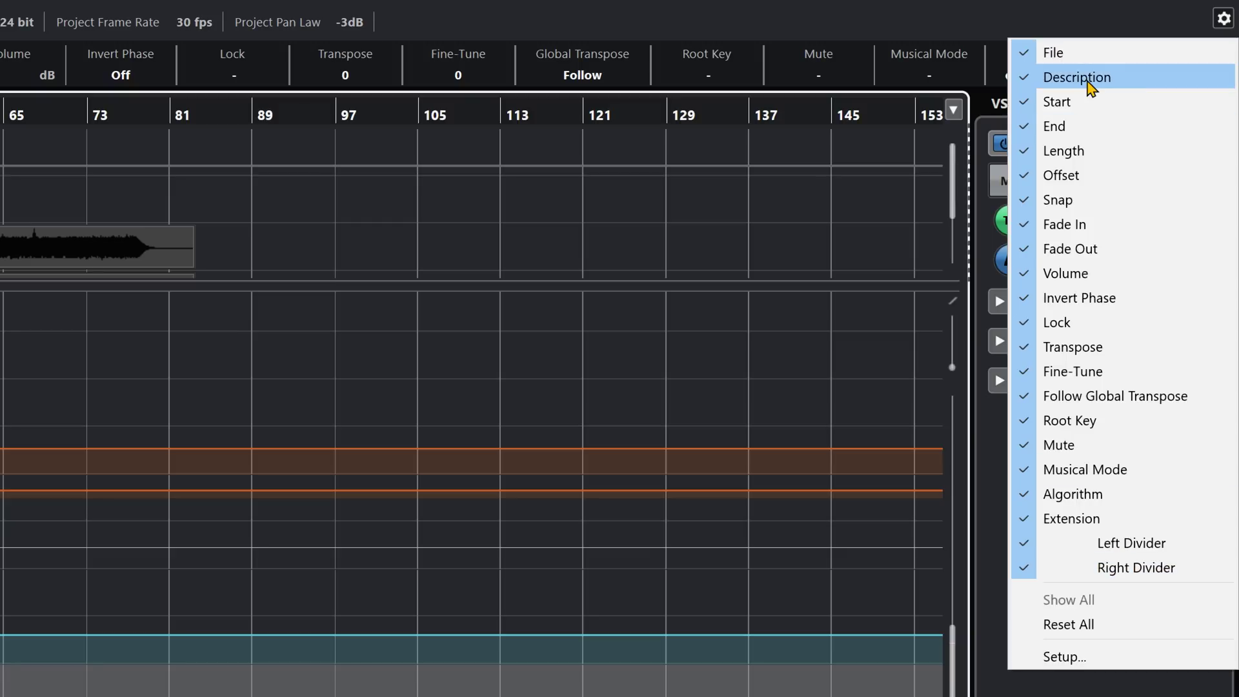
left_click(1053, 53)
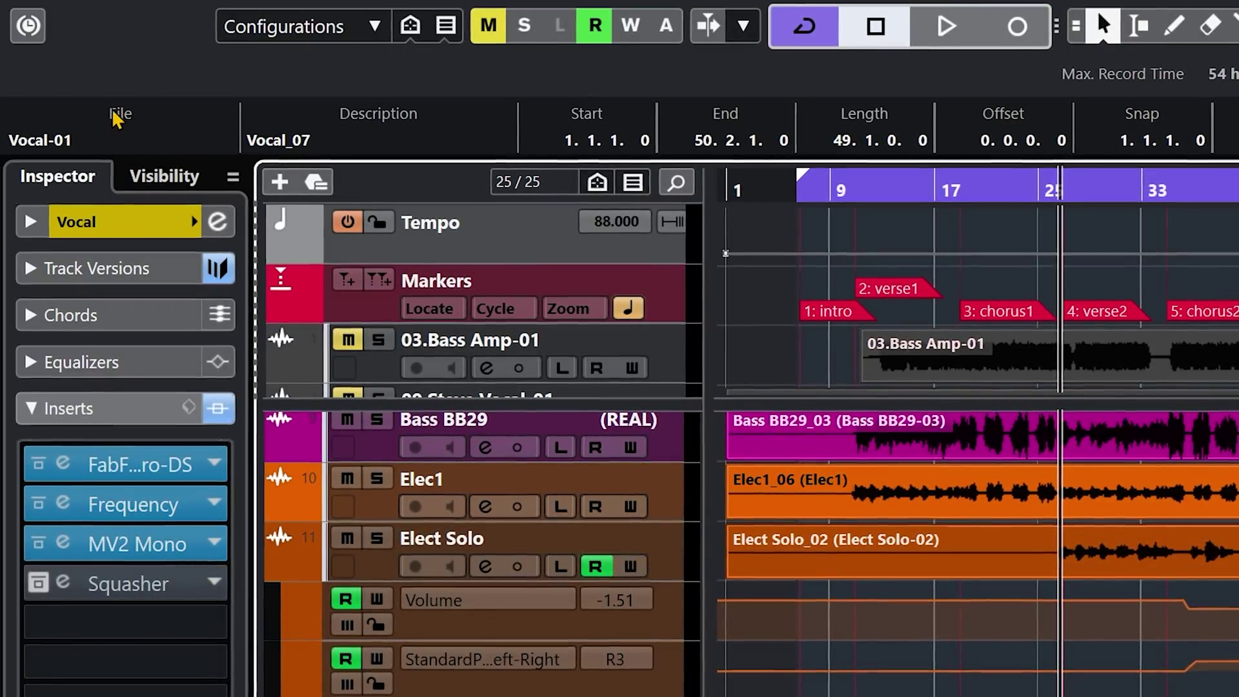
Open the Vocal event's file name and description for editing in the info line, and leave the fields.
left_click(93, 137)
left_click(373, 135)
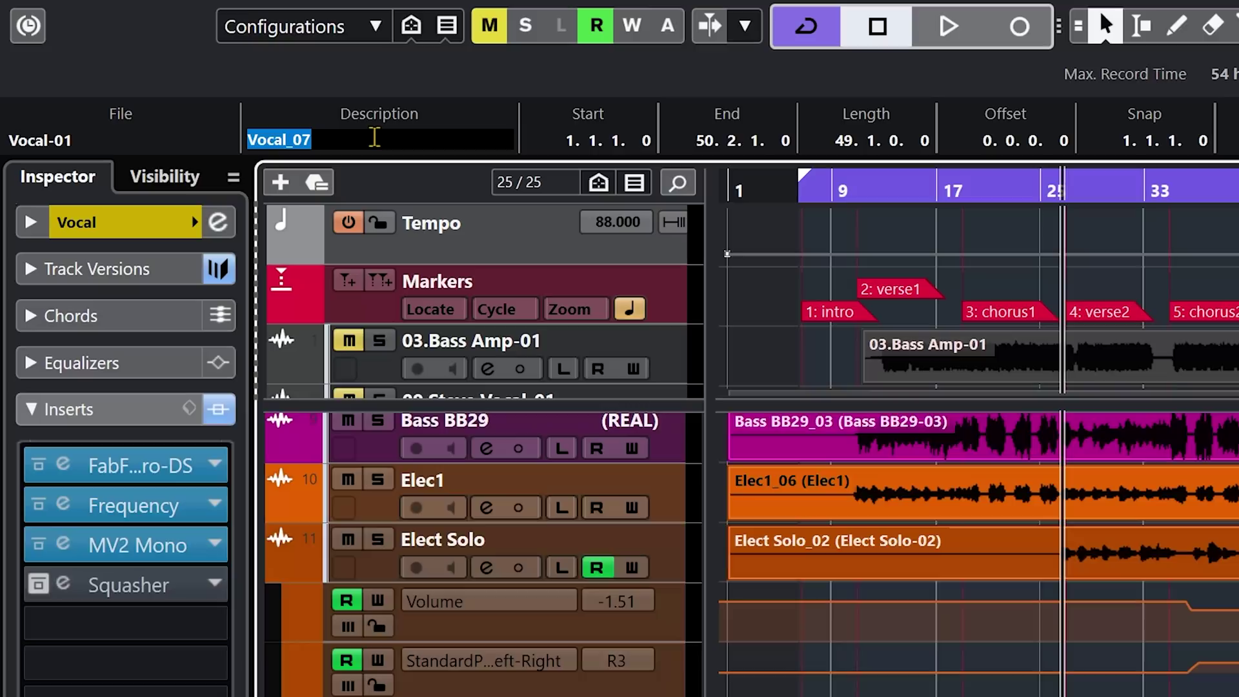
key("Return")
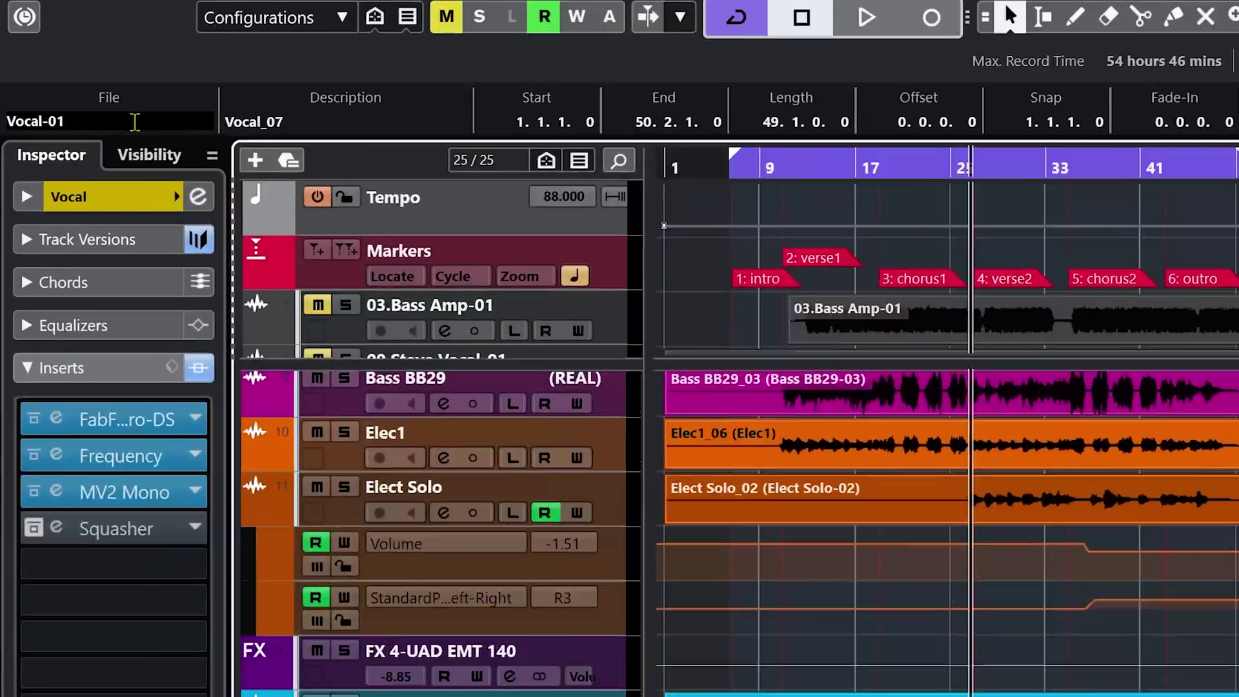
Rename the Vocal event's audio file to Lead Vocal in the info line.
left_click(60, 69)
key("BackSpace")
key("BackSpace")
key("BackSpace")
key("BackSpace")
key("BackSpace")
key("BackSpace")
key("BackSpace")
key("BackSpace")
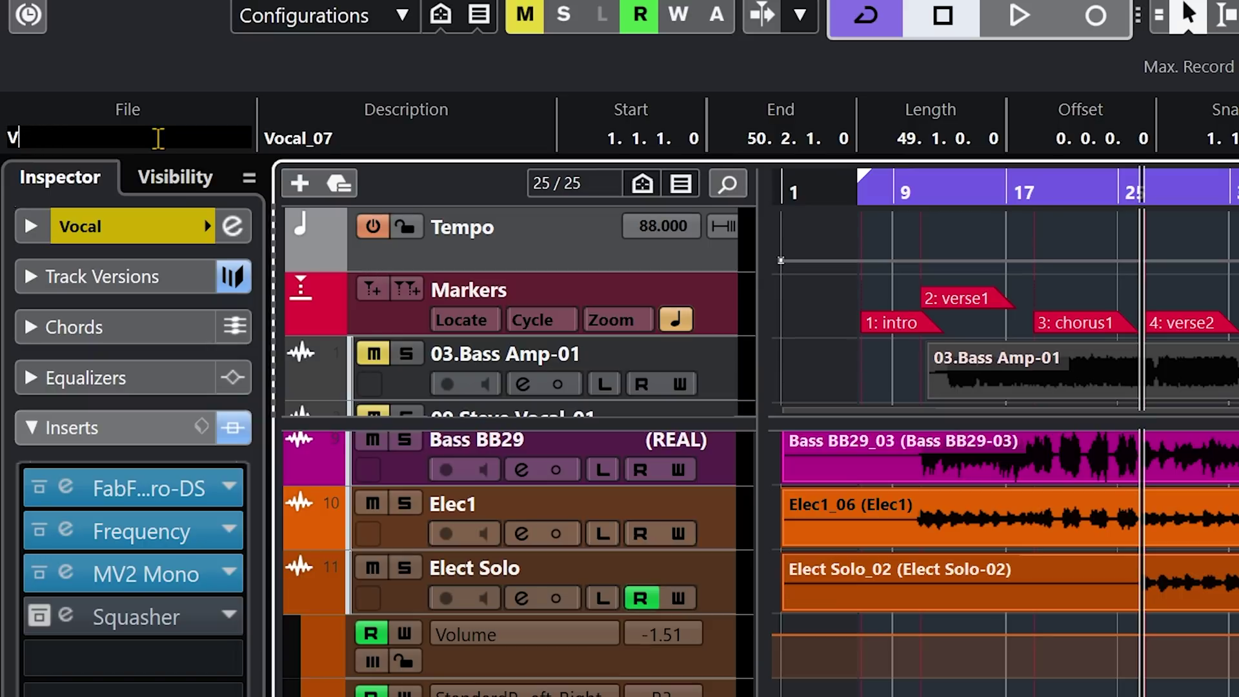
type("Lead Voxcl")
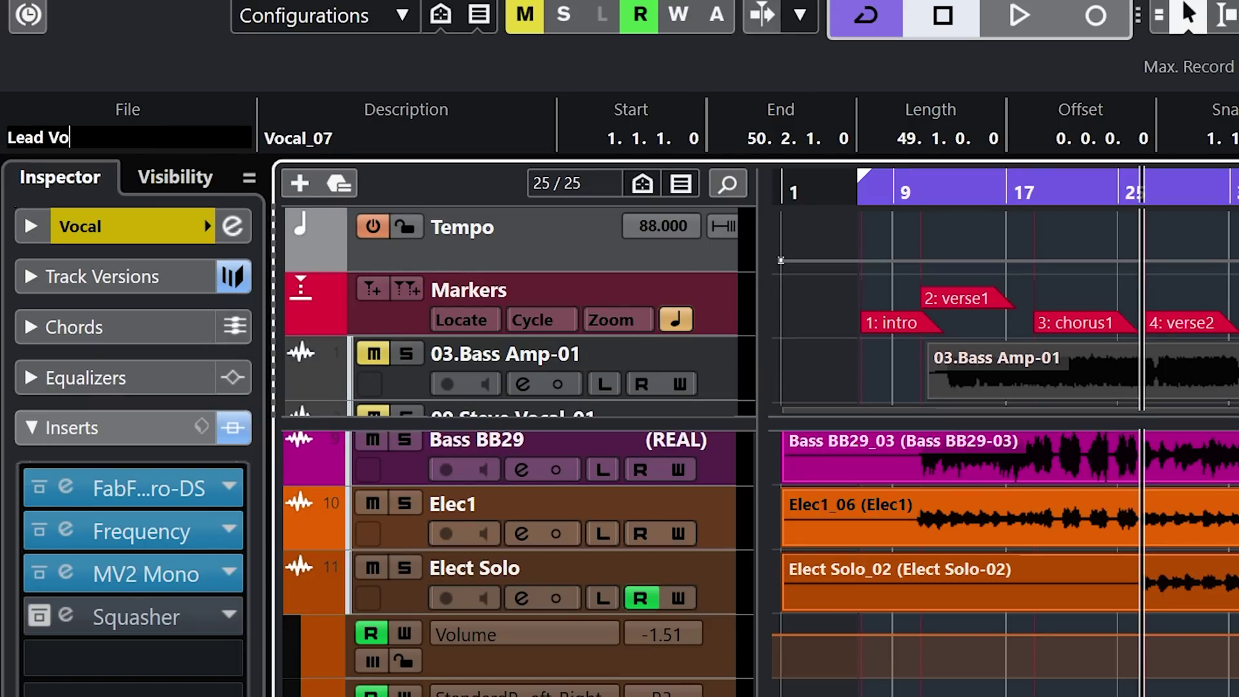
key("BackSpace")
key("BackSpace")
key("BackSpace")
type("acl")
key("Return")
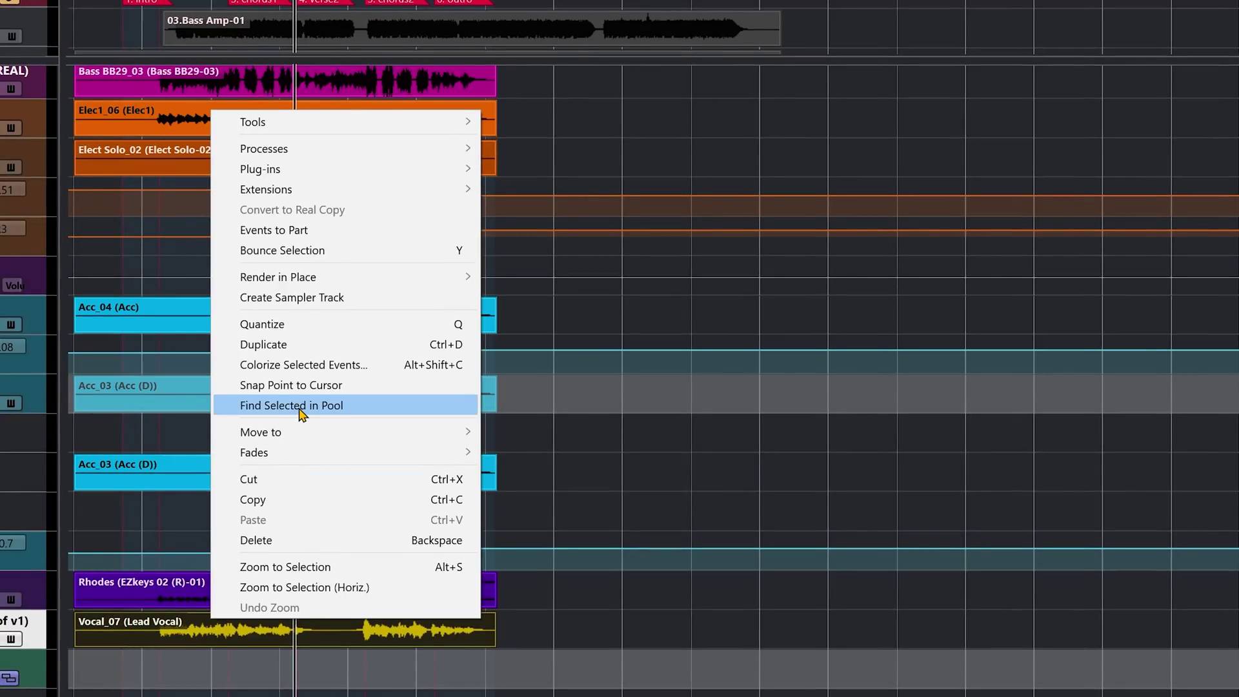
Find the selected Vocal event's audio file in the Pool and close the Pool window.
left_click(300, 409)
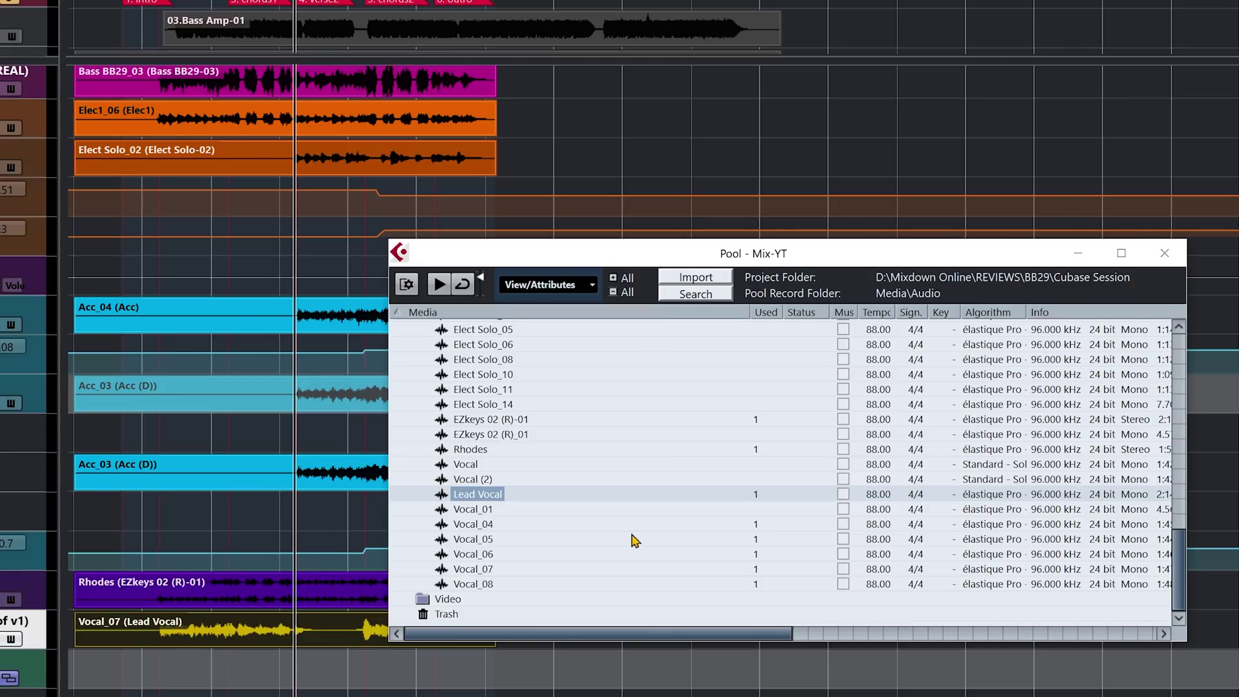
left_click(1164, 253)
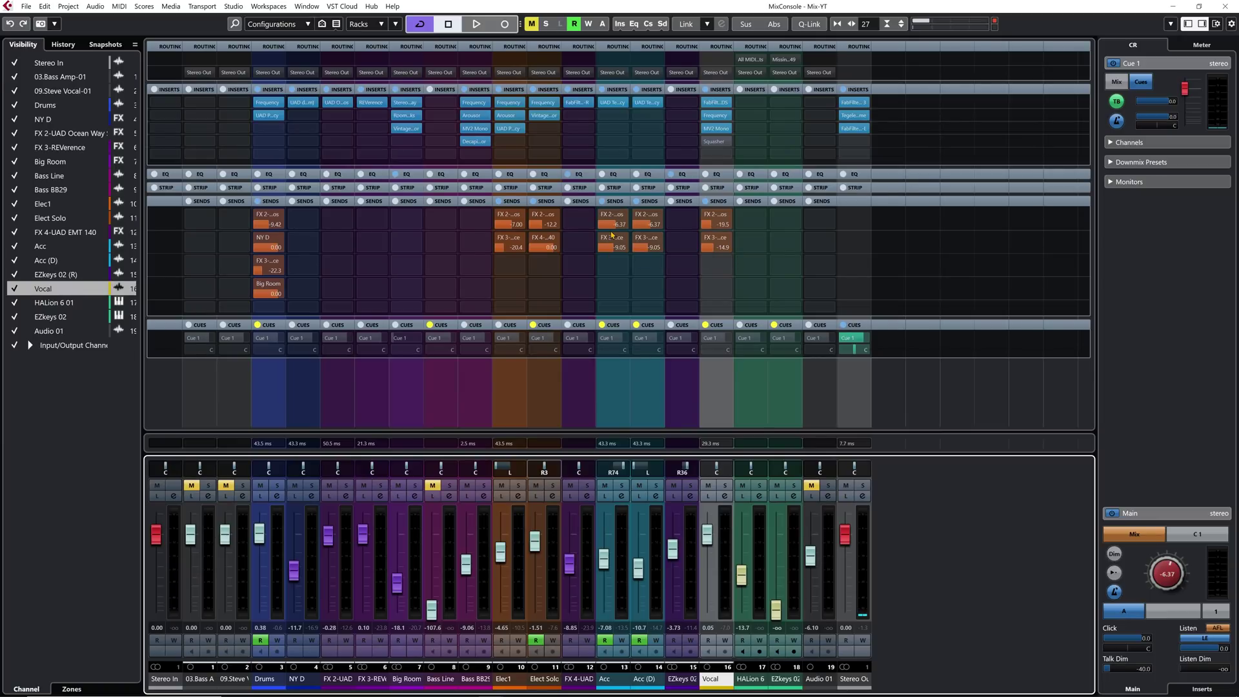
Remove the RoomWorks plug-in from the Big Room channel's second insert slot by choosing No Effect.
mouse_move(417, 120)
left_click(418, 116)
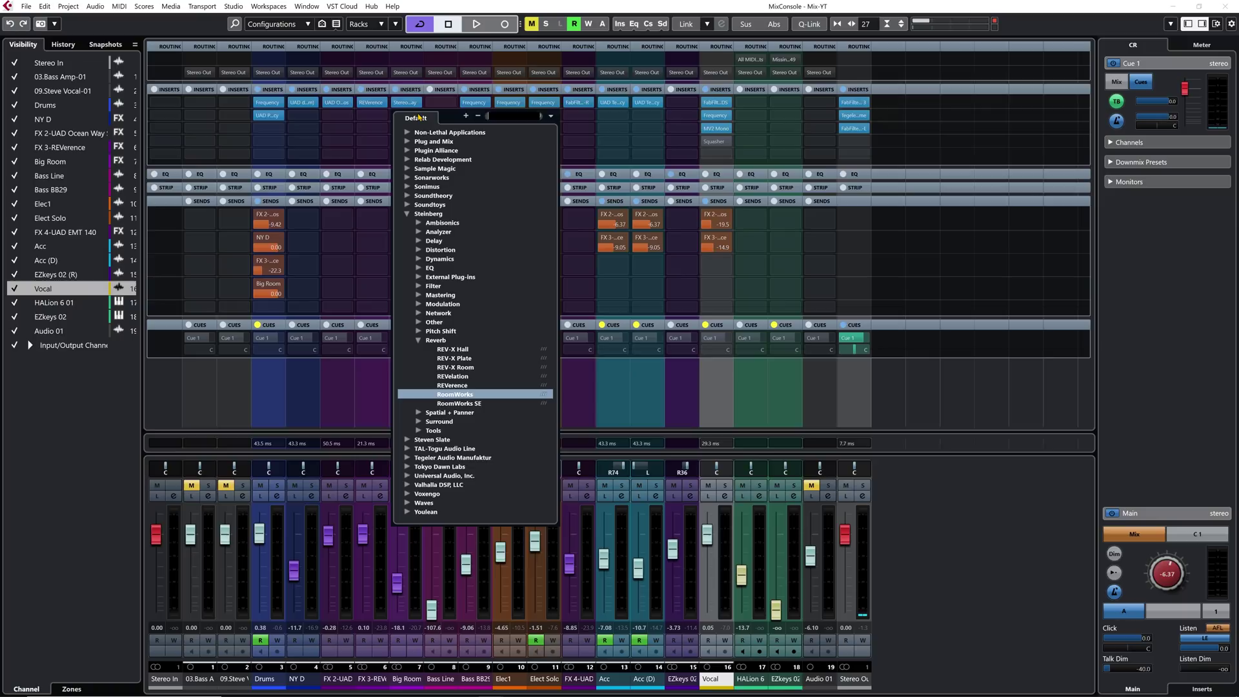
left_click(441, 169)
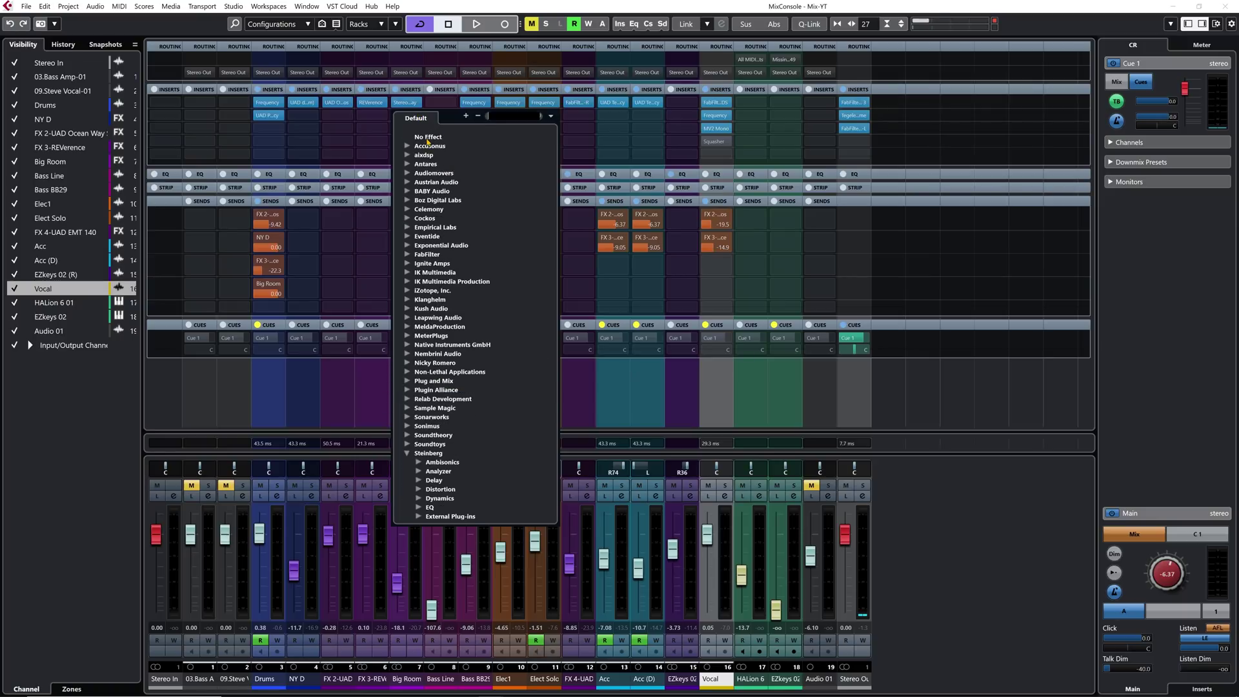
left_click(425, 143)
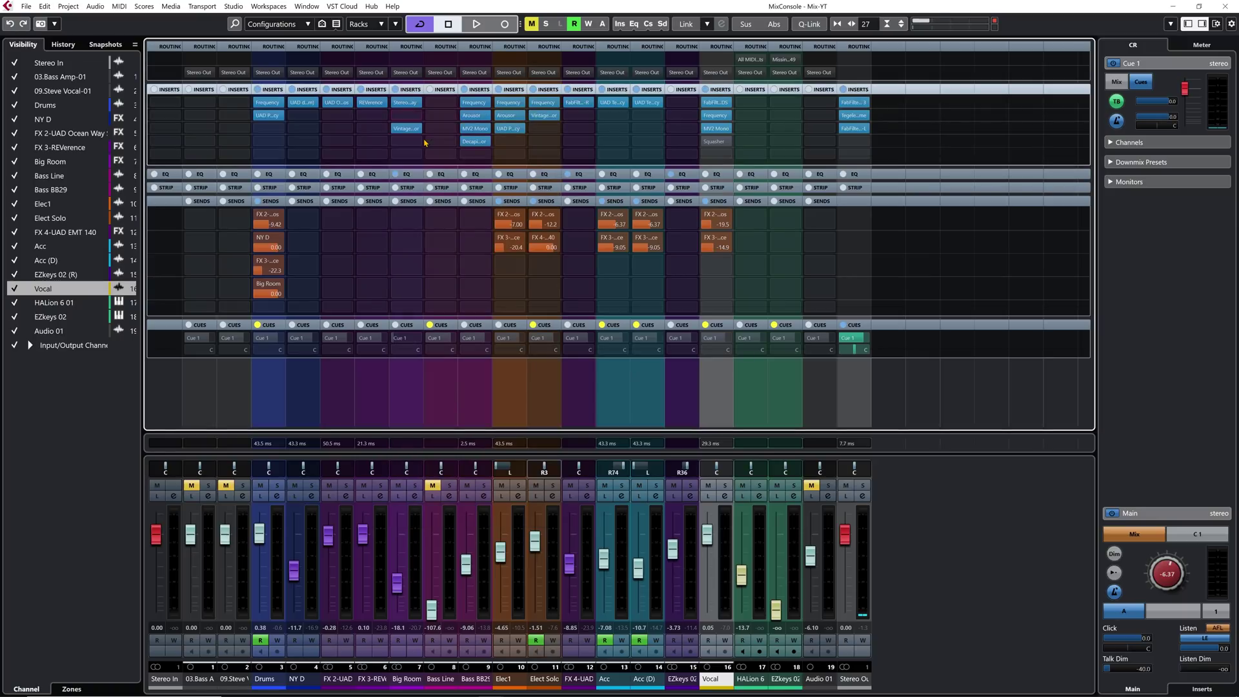
Remove StereoDelay and the Vintage plug-in from Big Room and REVerence from FX 3-REVerence, pulling inserts out of their slots.
left_click(417, 105)
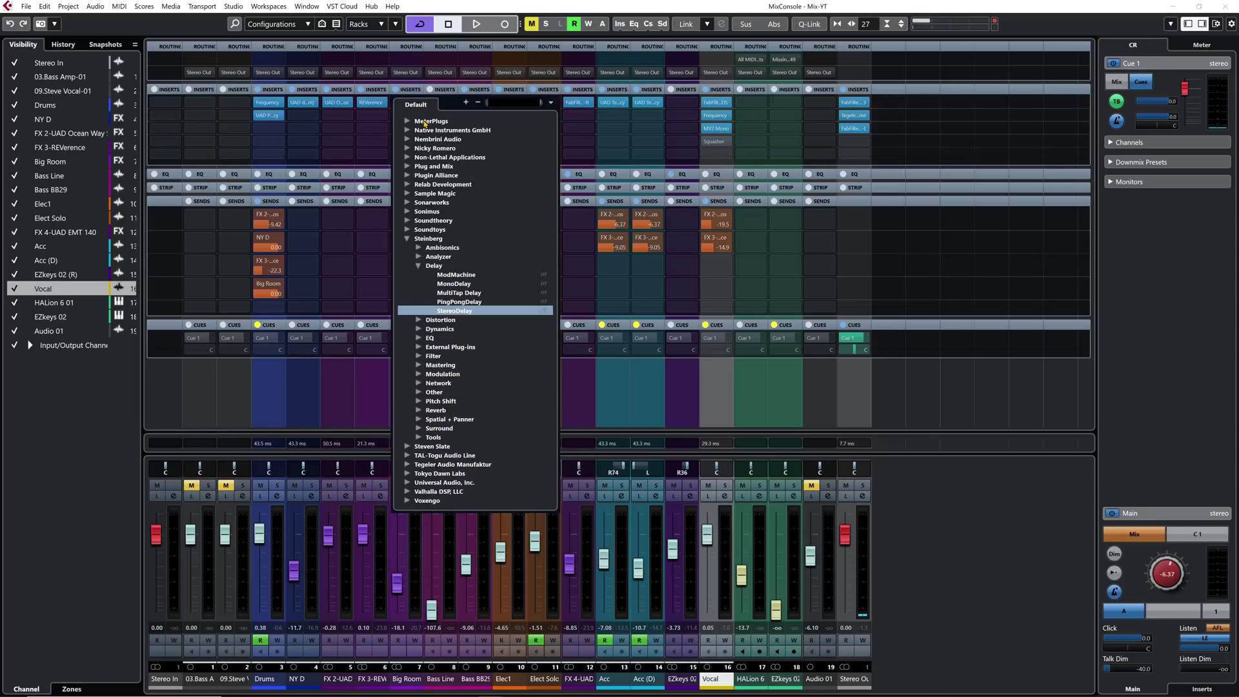
left_click(606, 128)
mouse_move(470, 143)
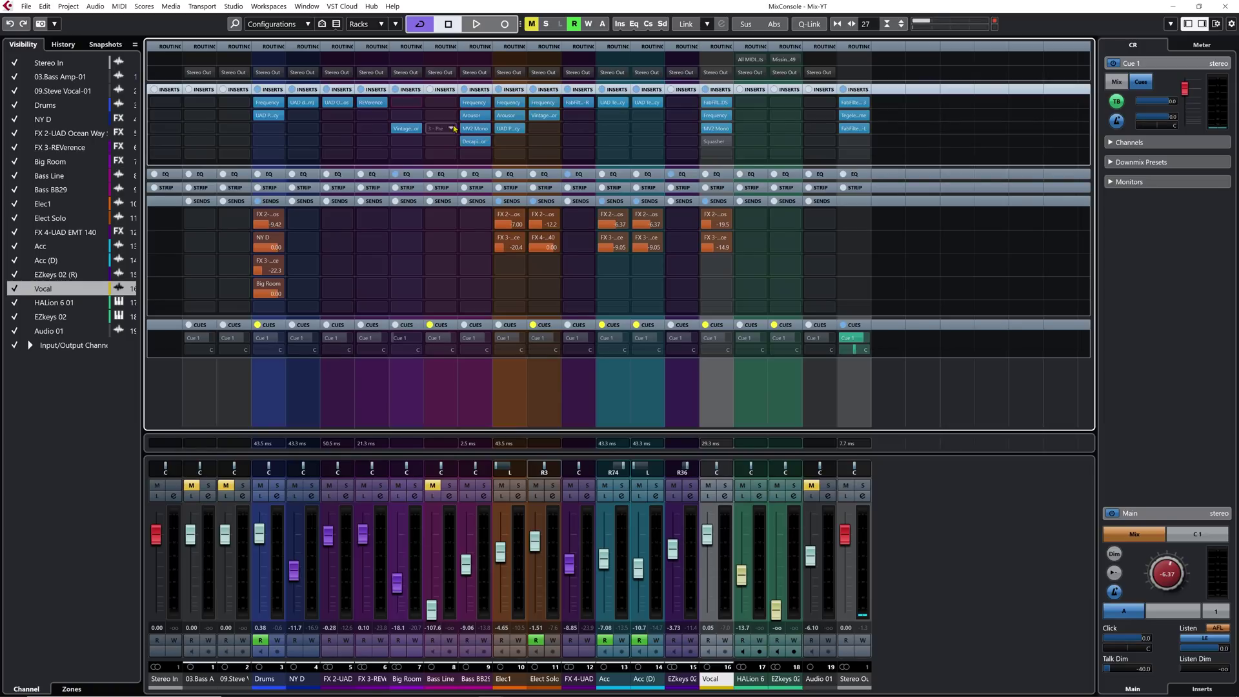
left_click_drag(406, 128, 838, 352)
mouse_move(369, 107)
left_click_drag(369, 107, 715, 217)
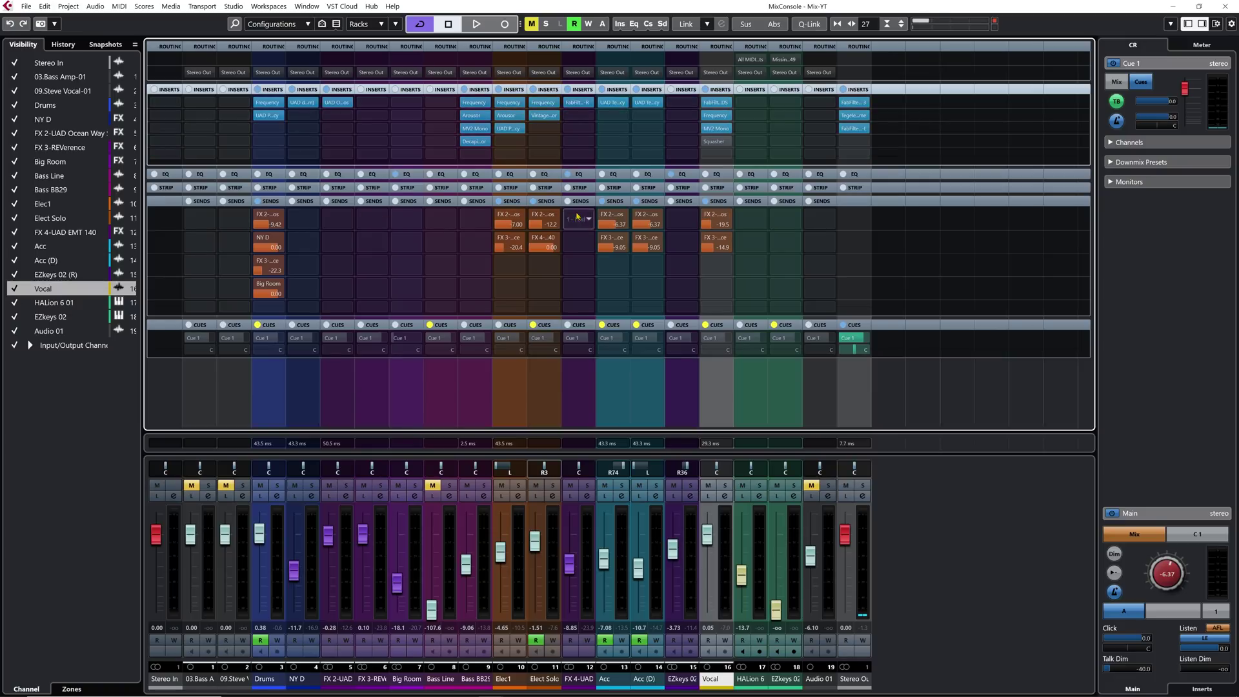
Return to the project window and pull the Frequency and MV2 Mono plug-ins out of the Vocal track's inserts.
key("F3")
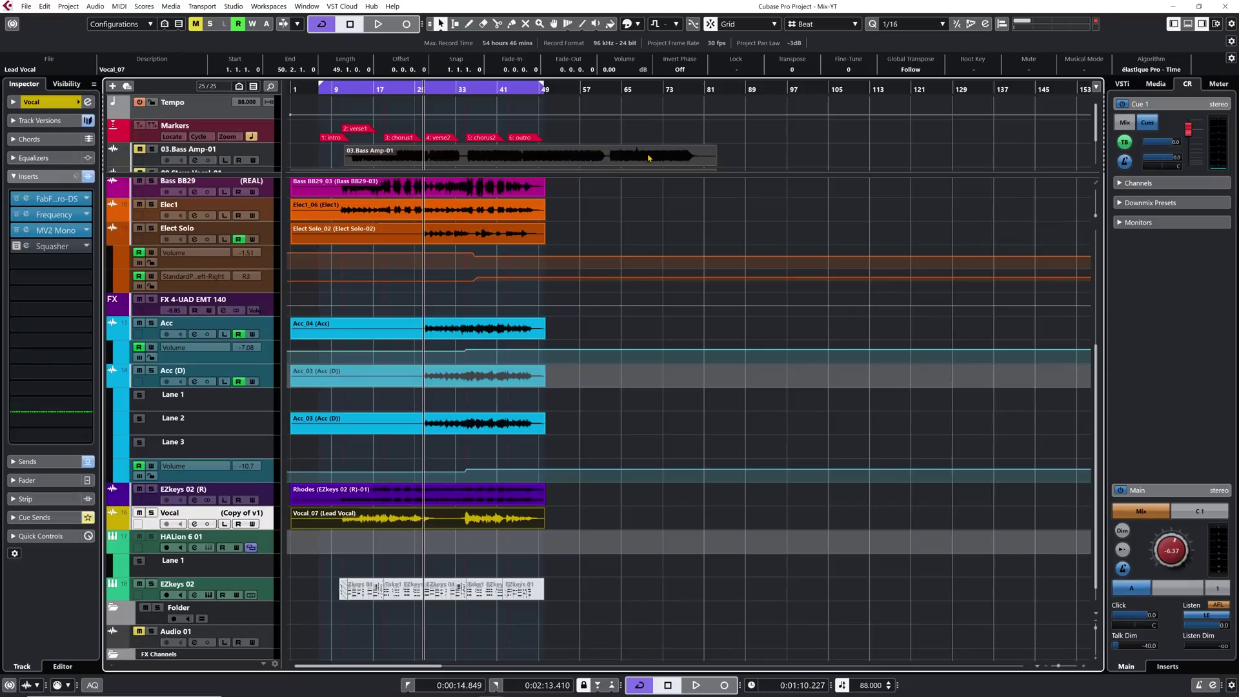
left_click_drag(57, 214, 429, 253)
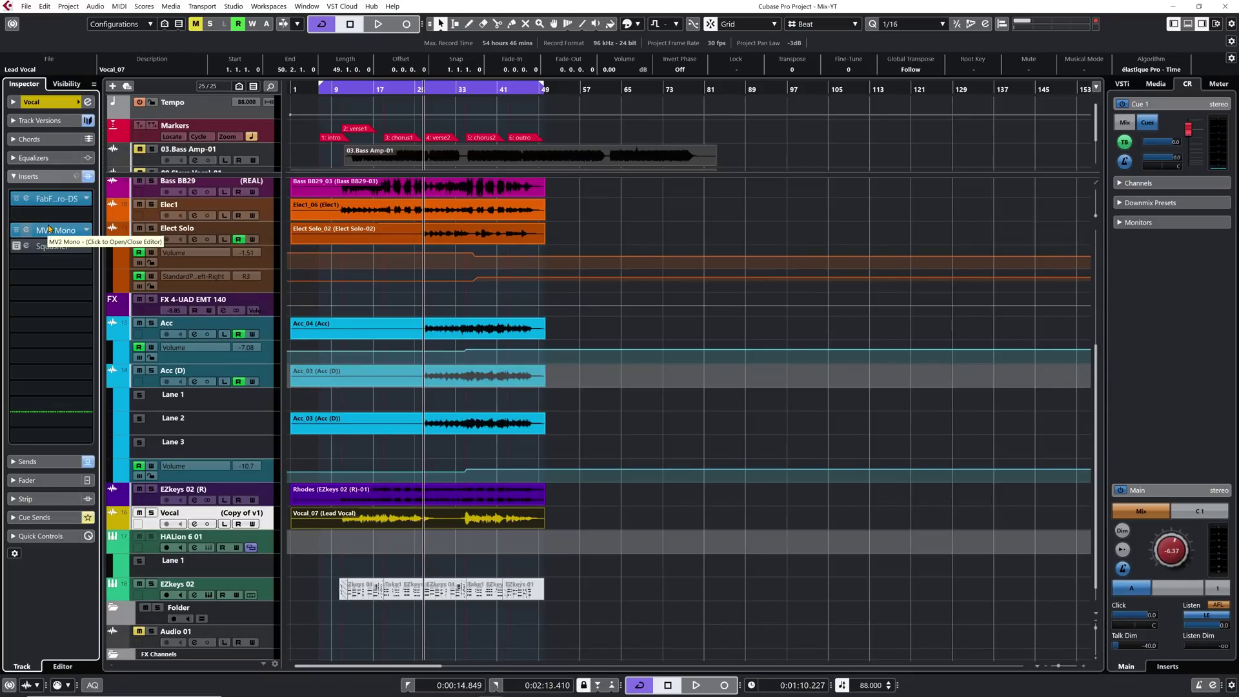
left_click_drag(45, 230, 671, 303)
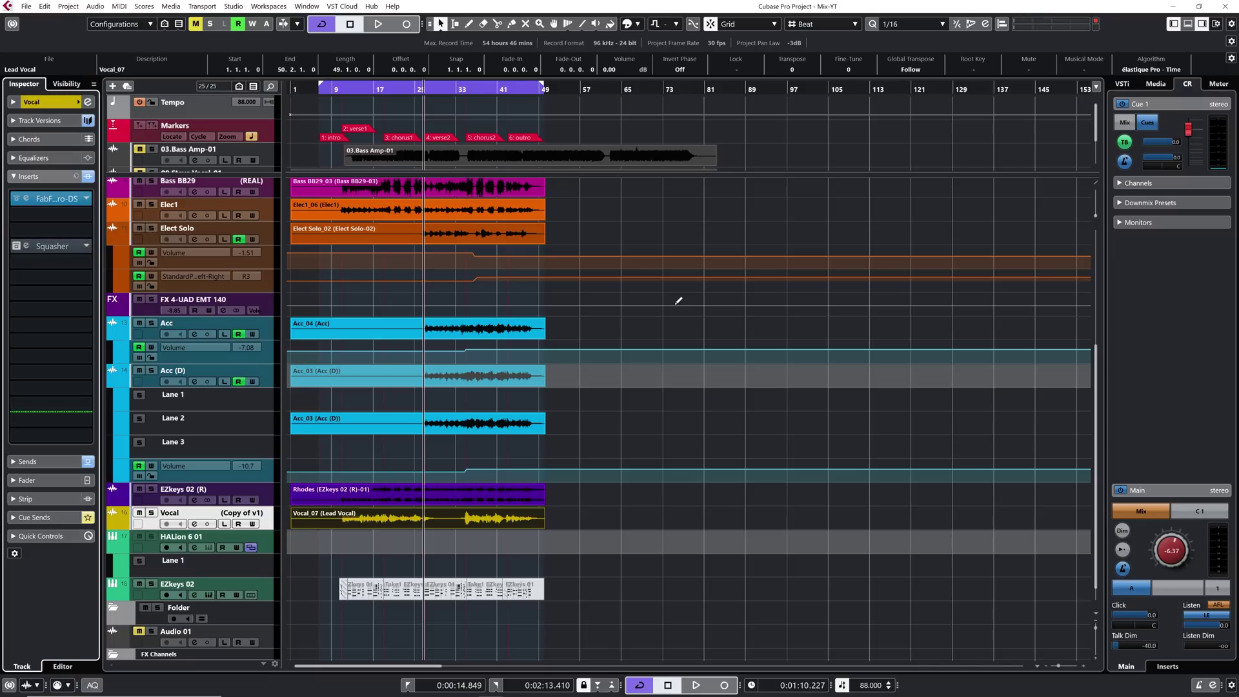